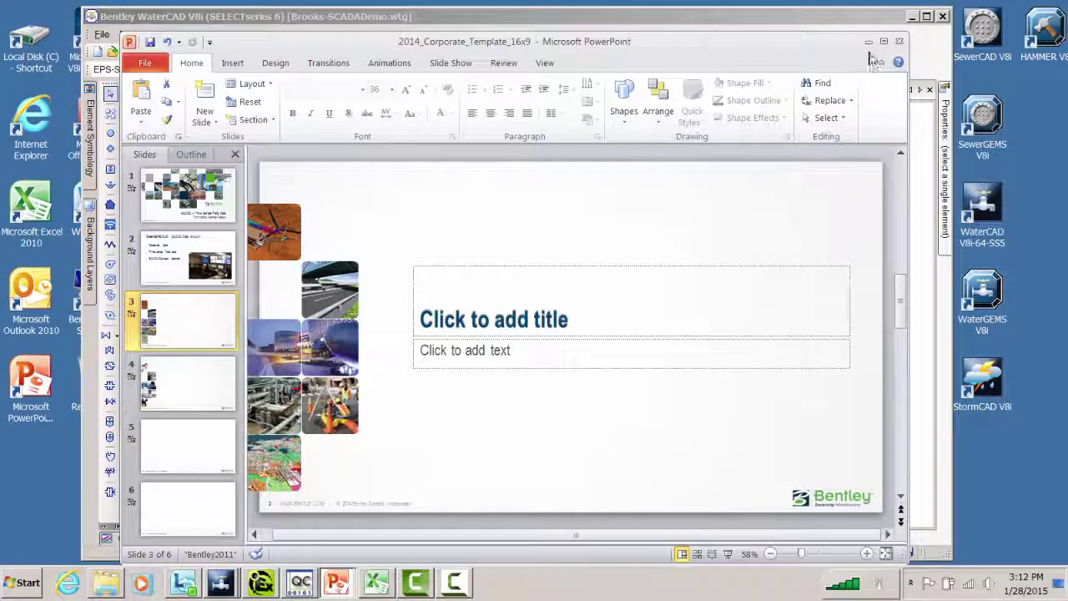
# Step: Hide the presentation and bring up the BrookStPS_2006_SCADADemo(Cleaned) Excel workbook of BS FLOW records
pyautogui.click(867, 41)
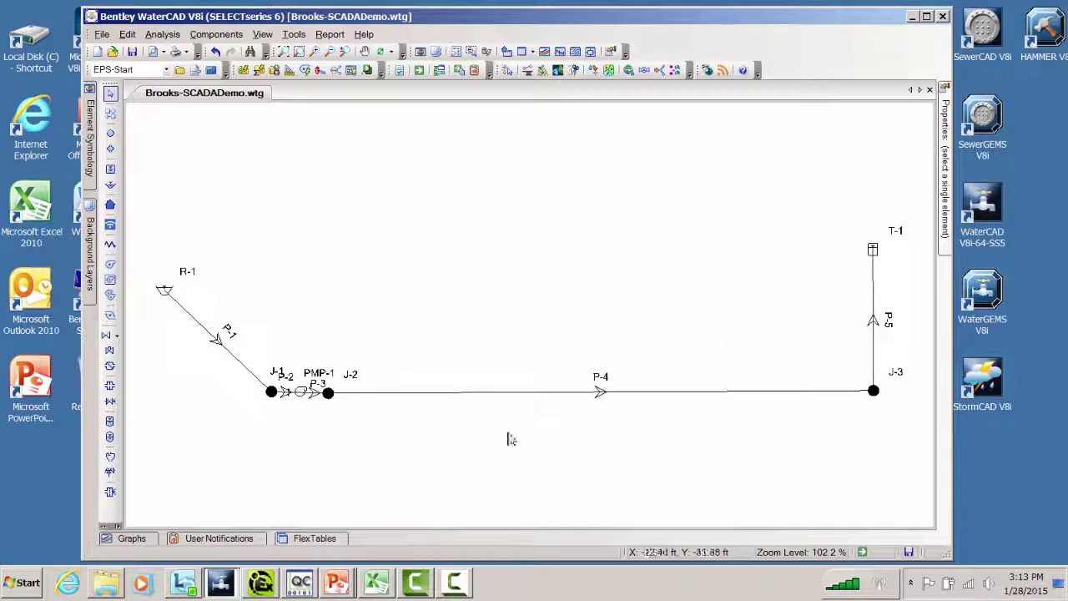
pyautogui.click(377, 582)
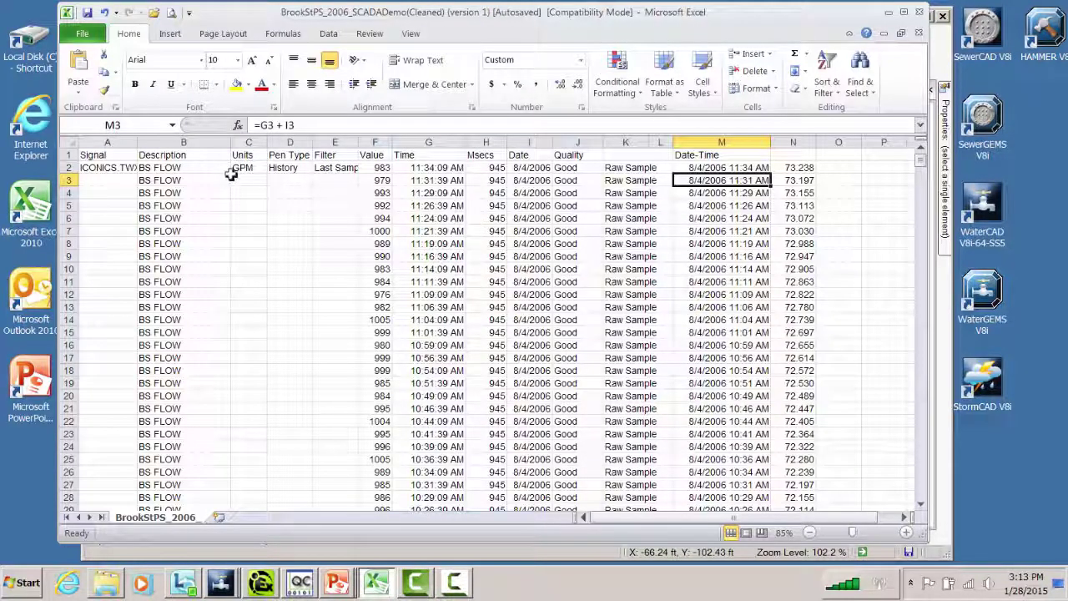
pyautogui.click(182, 169)
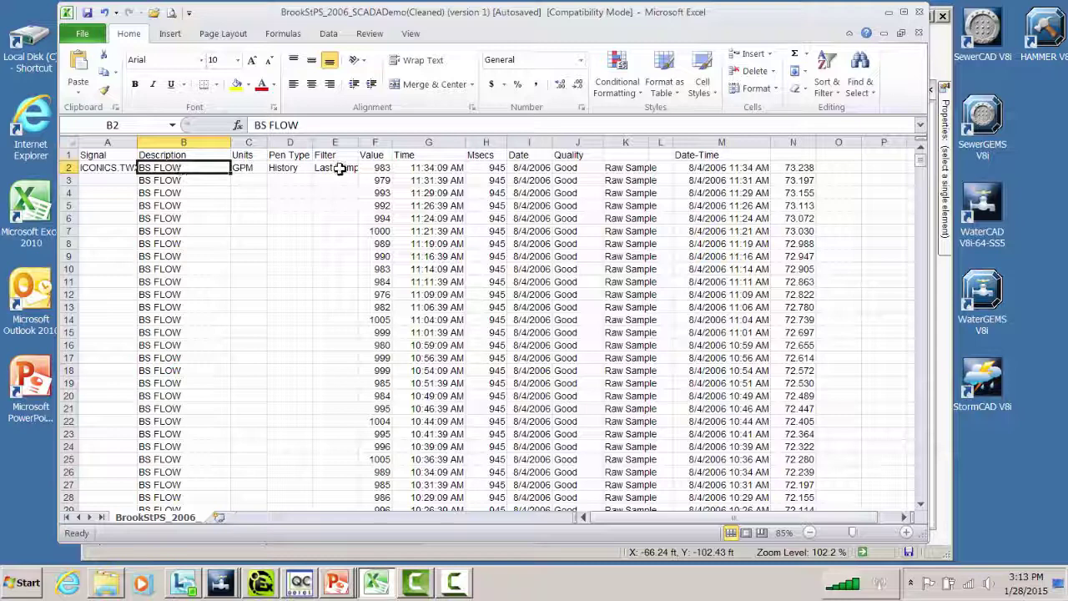
pyautogui.click(386, 169)
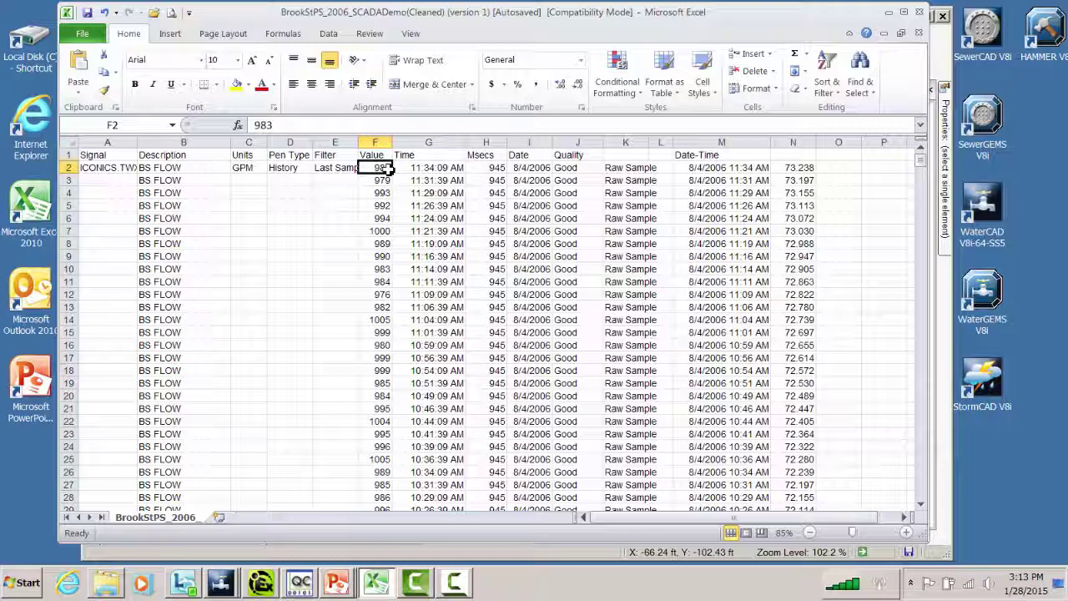
pyautogui.click(713, 169)
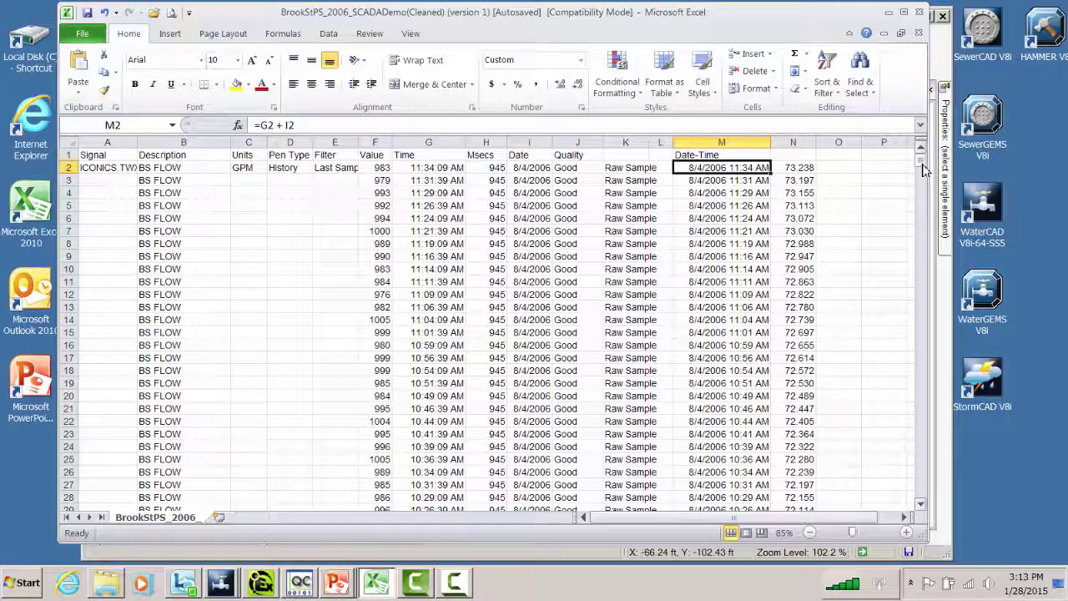
pyautogui.moveTo(924, 169); pyautogui.dragTo(921, 250)
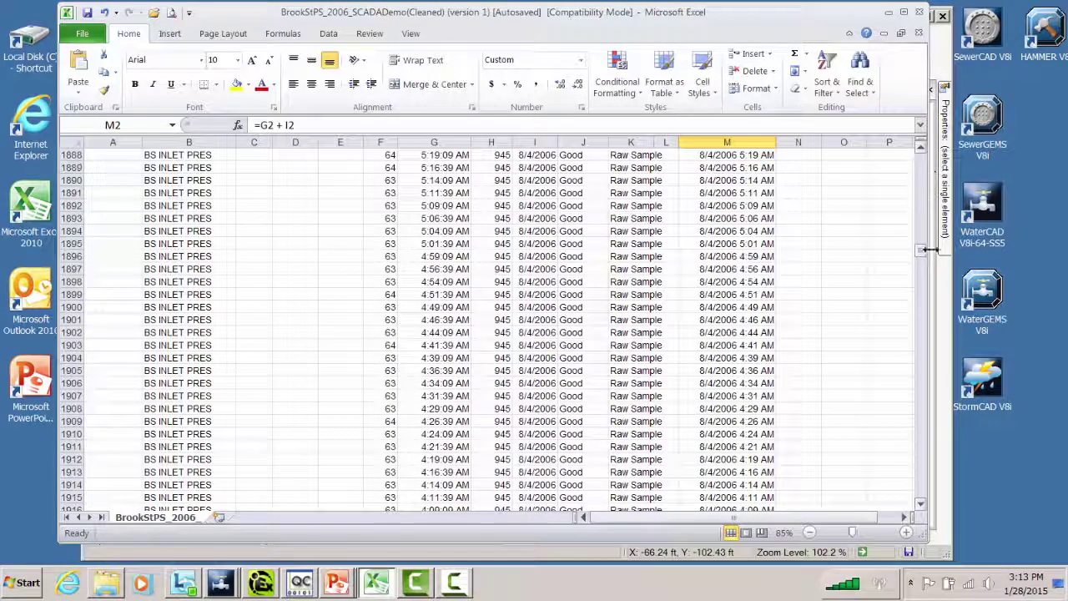
pyautogui.moveTo(921, 250); pyautogui.dragTo(921, 159)
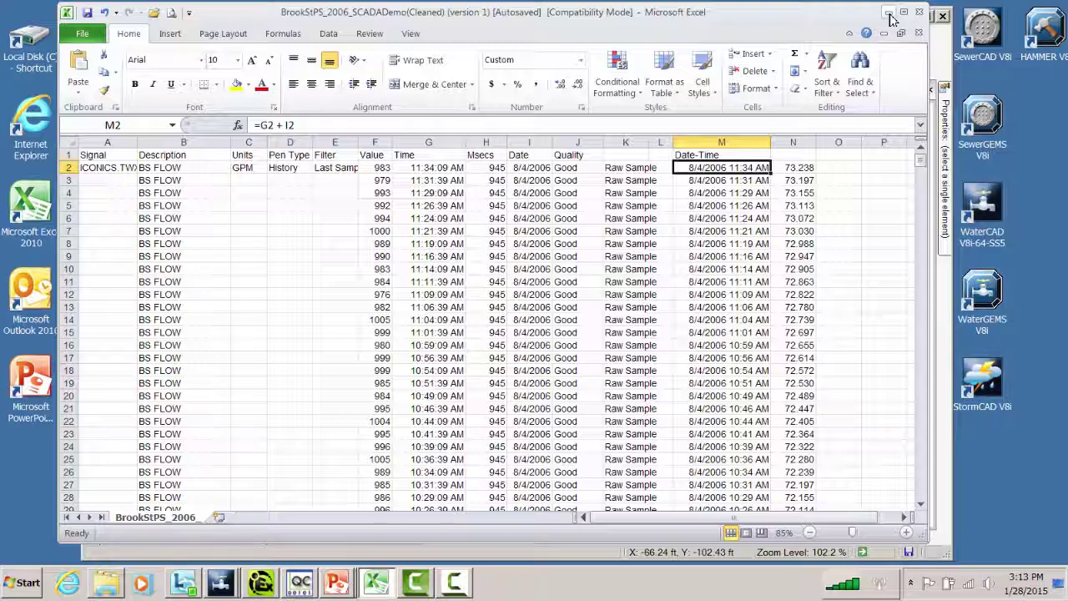
# Step: Minimize Excel, open Components > Time Series Field Data, then move and enlarge the dialog
pyautogui.click(889, 13)
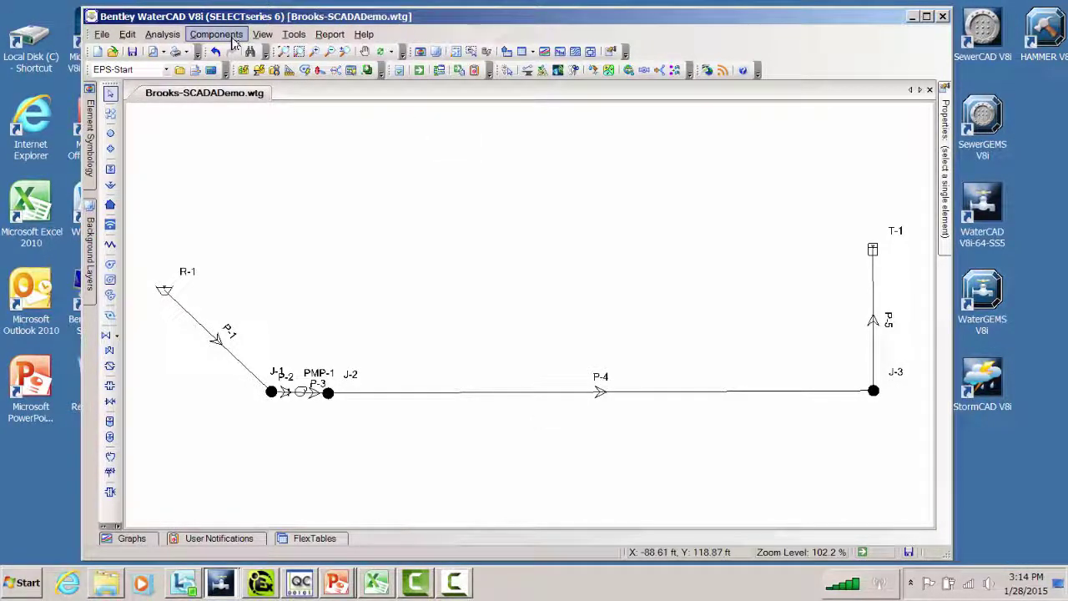
pyautogui.click(216, 34)
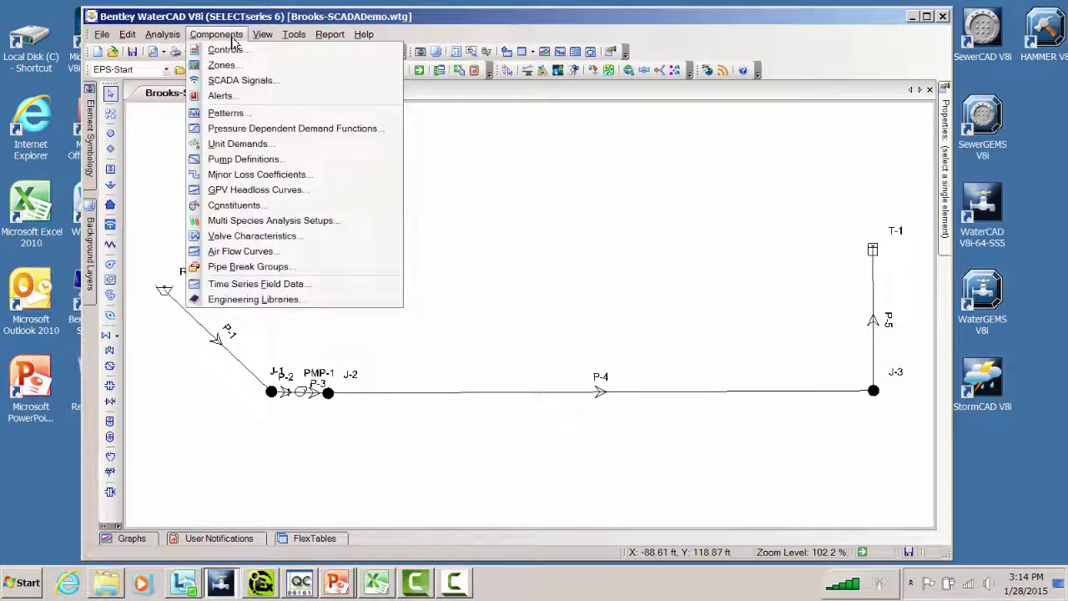
pyautogui.click(257, 286)
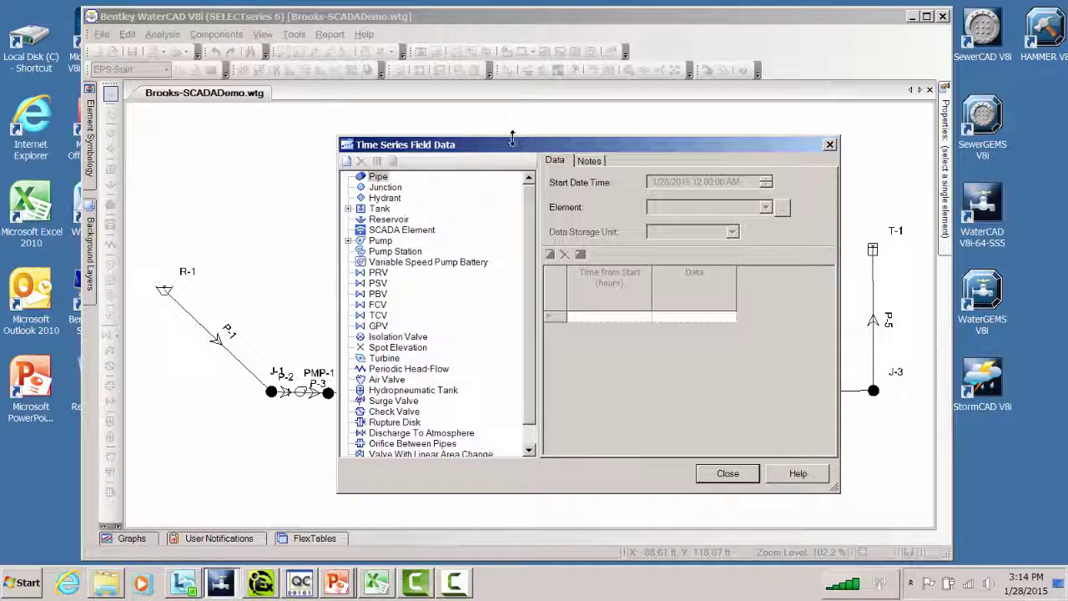
pyautogui.moveTo(512, 138); pyautogui.dragTo(394, 74)
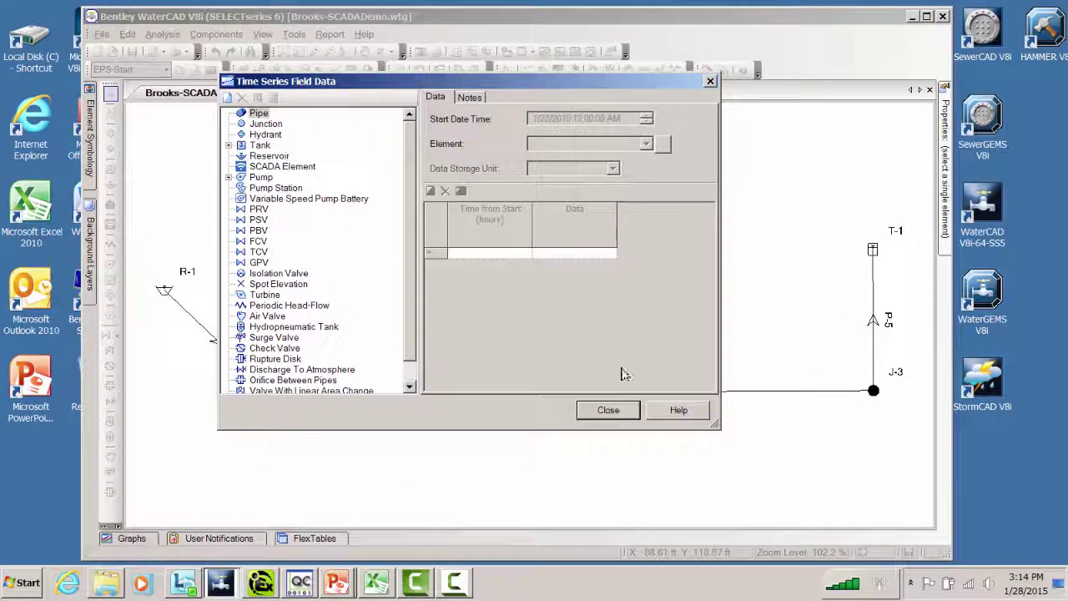
pyautogui.moveTo(715, 426); pyautogui.dragTo(769, 469)
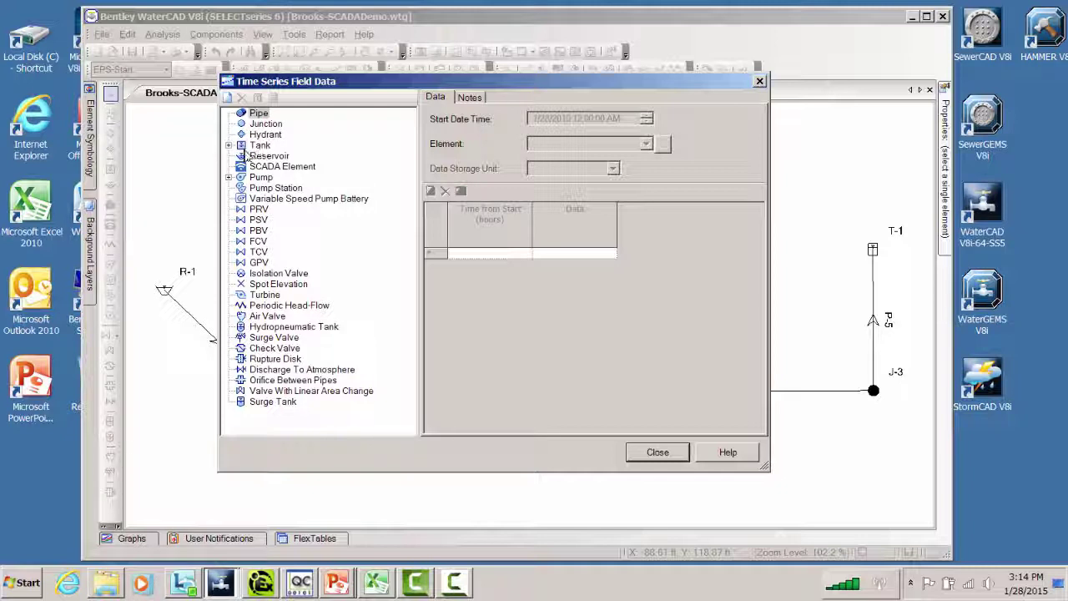
# Step: Show tank T-1's Level (Calculated) - 1 series, starting 45.970 ft at 1.000 hours, and preview its plot
pyautogui.doubleClick(239, 146)
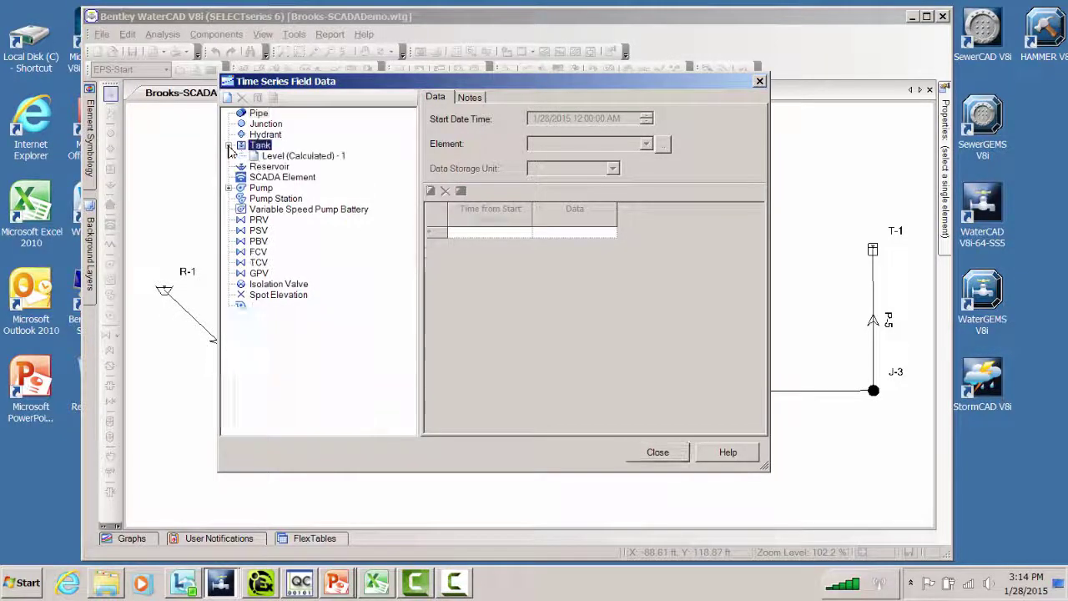
pyautogui.click(286, 156)
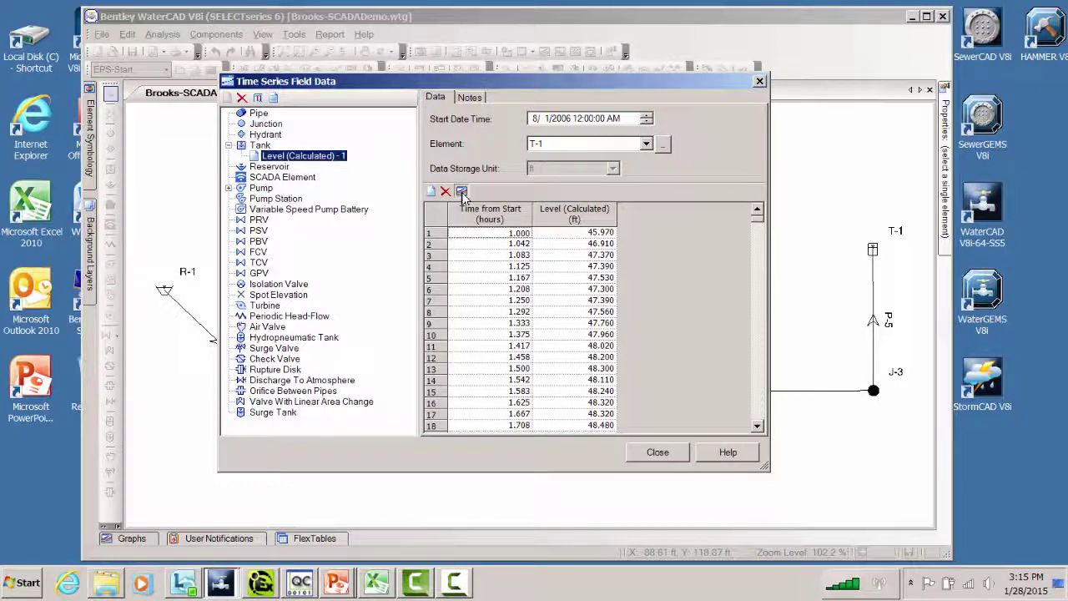
pyautogui.click(461, 192)
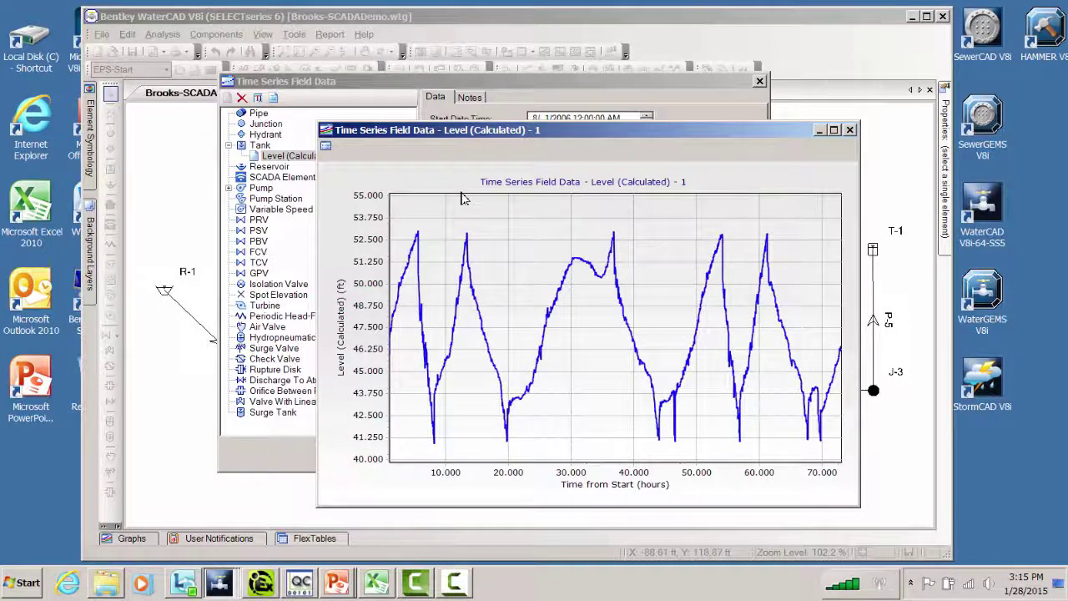
pyautogui.click(849, 131)
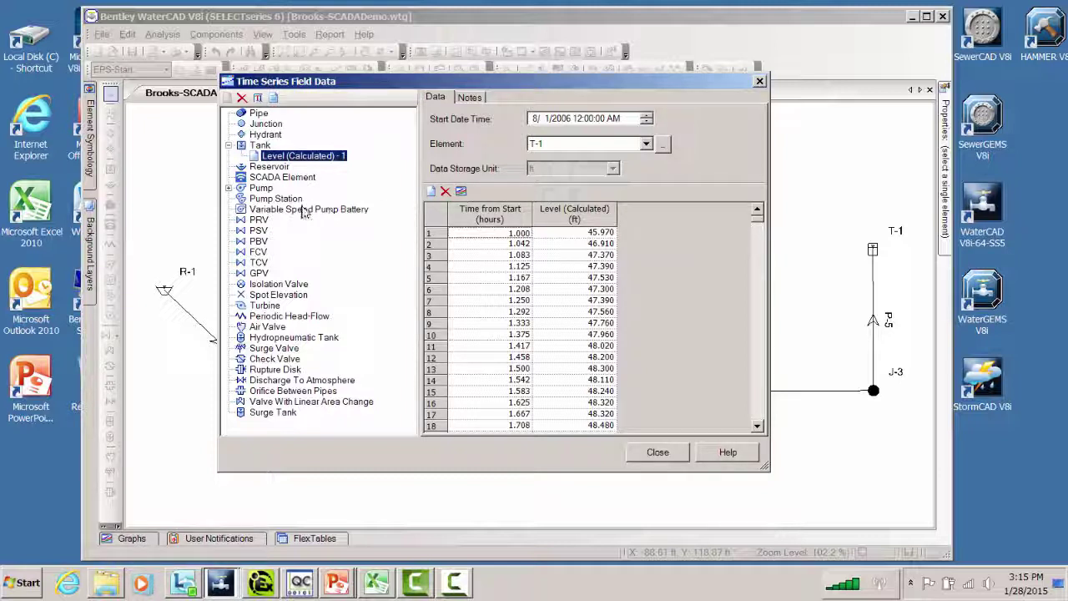
# Step: Add a Pressure (Discharge) field data set for pump PMP-1, then view its Flow (Absolute) - 1 readings
pyautogui.click(232, 189)
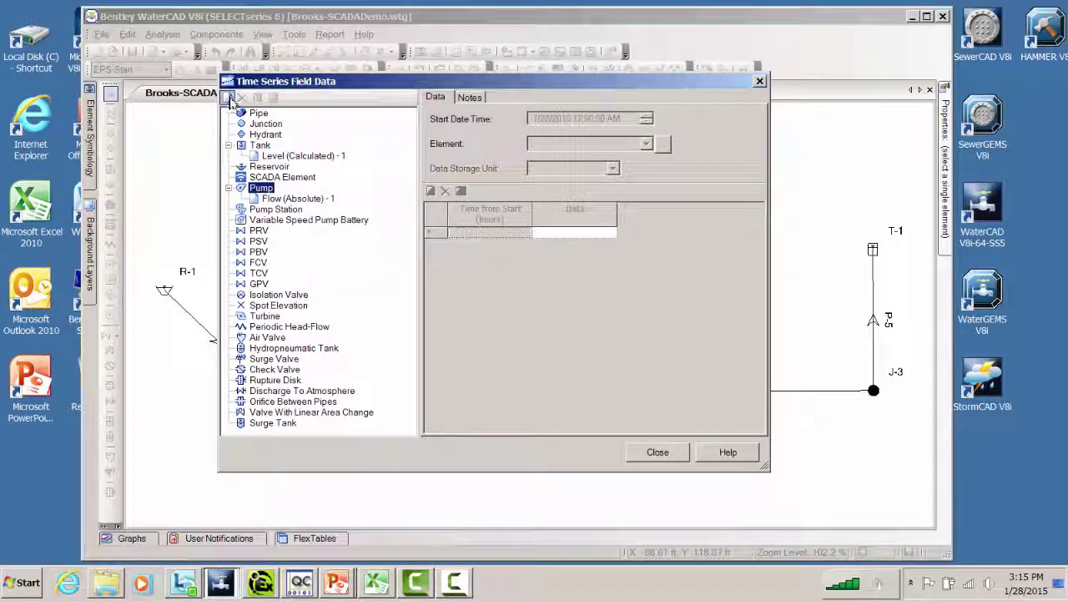
pyautogui.rightClick(259, 187)
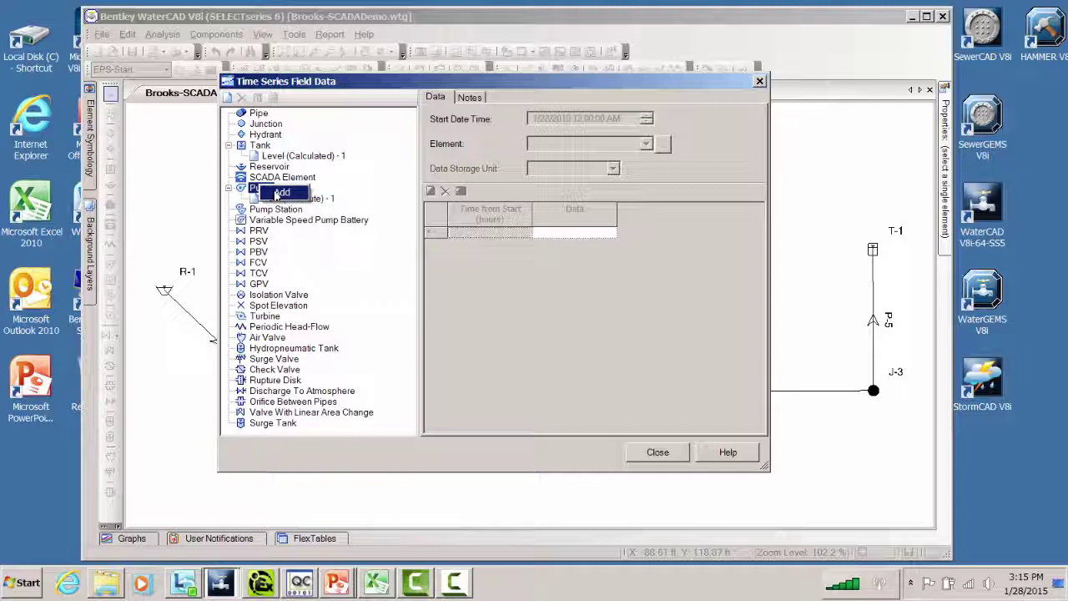
pyautogui.click(279, 192)
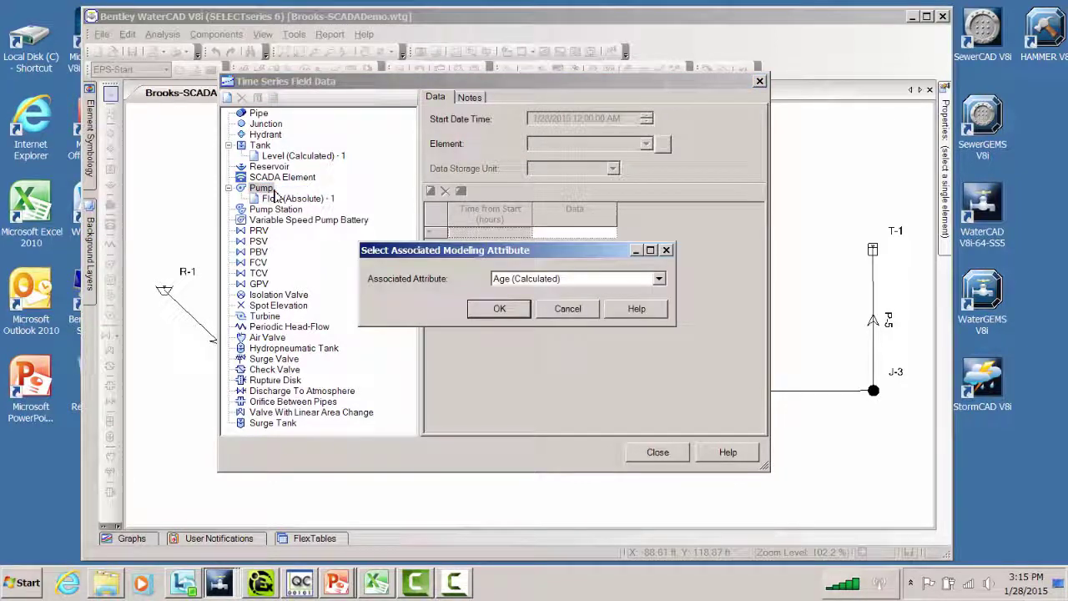
pyautogui.click(658, 281)
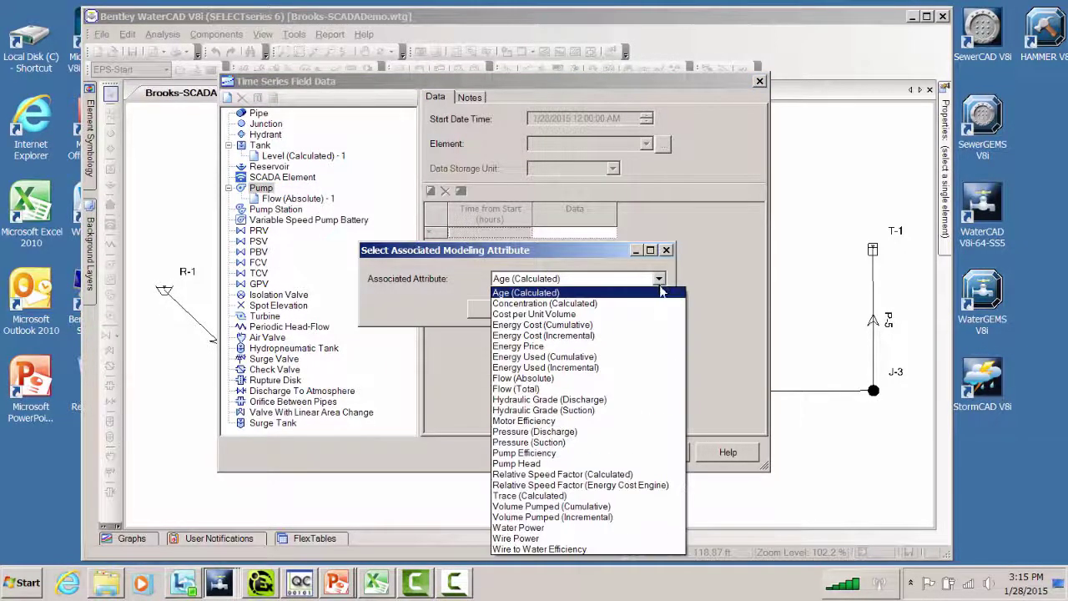
pyautogui.click(565, 432)
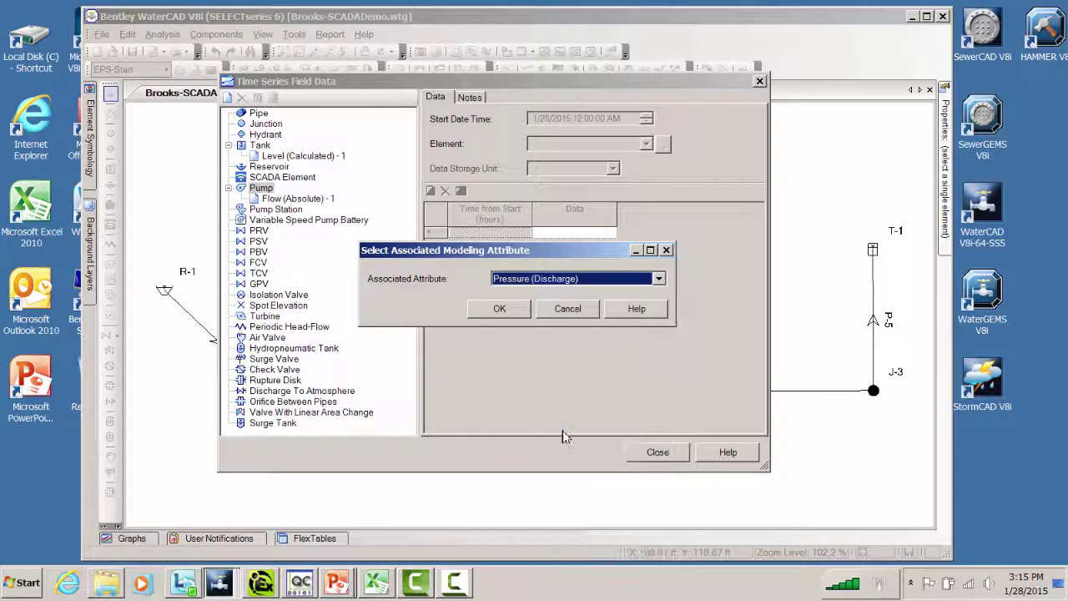
pyautogui.click(502, 307)
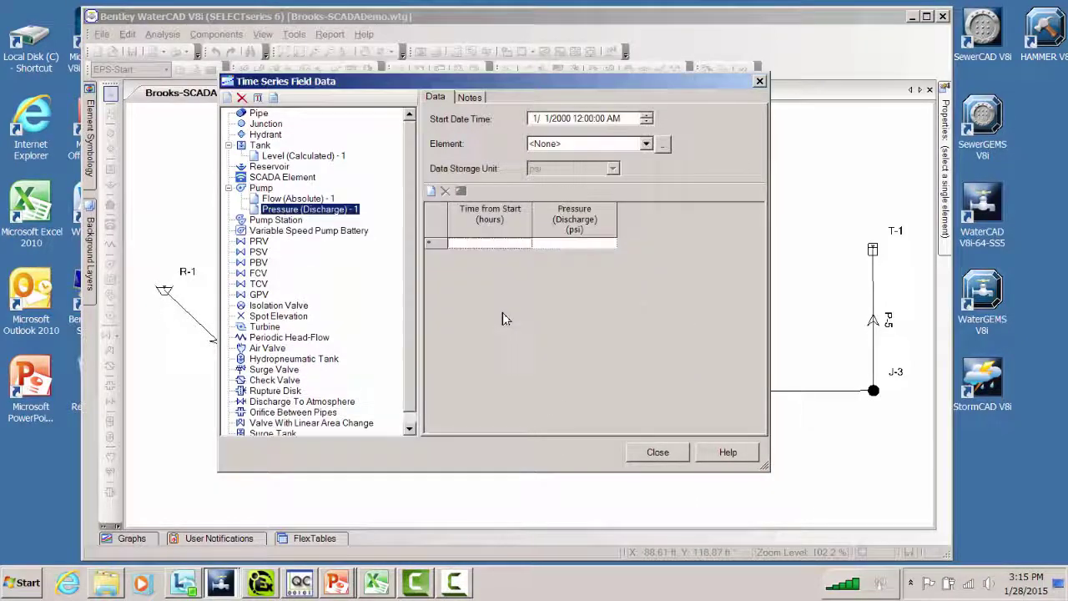
pyautogui.click(664, 146)
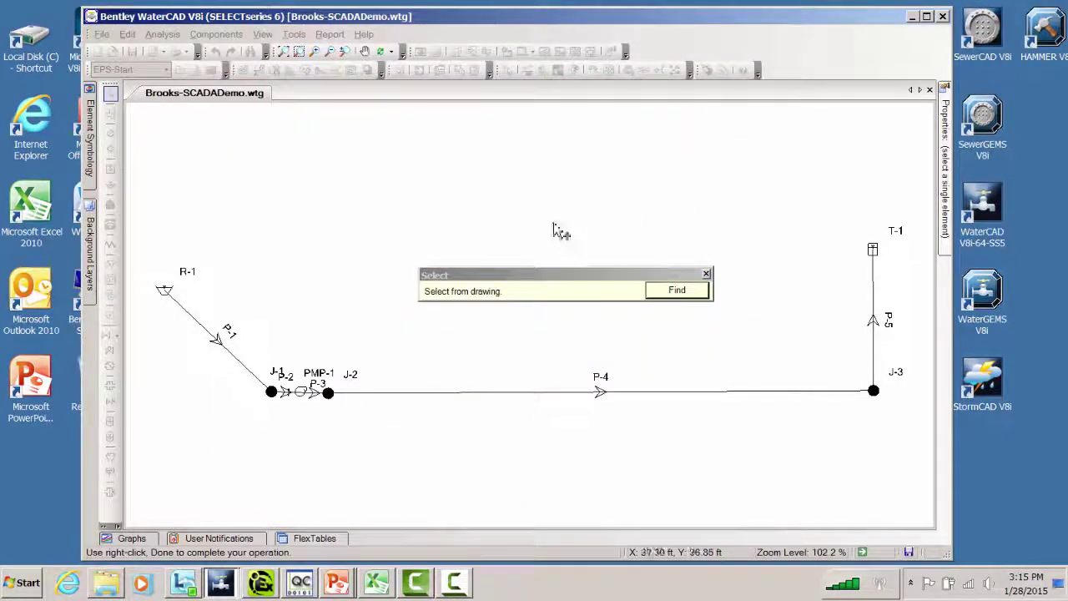
pyautogui.click(310, 392)
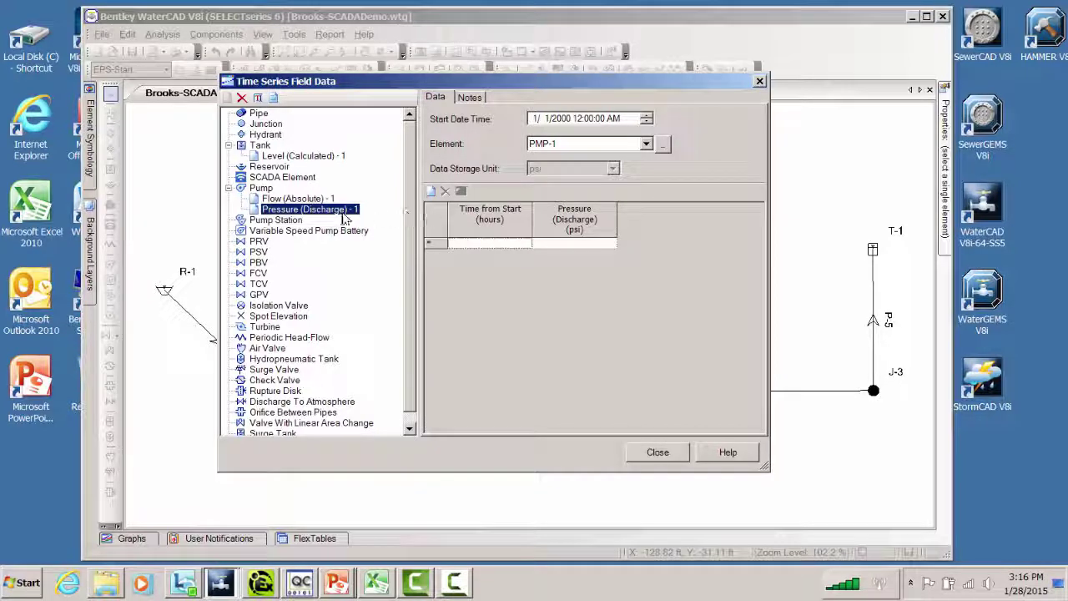
pyautogui.click(324, 199)
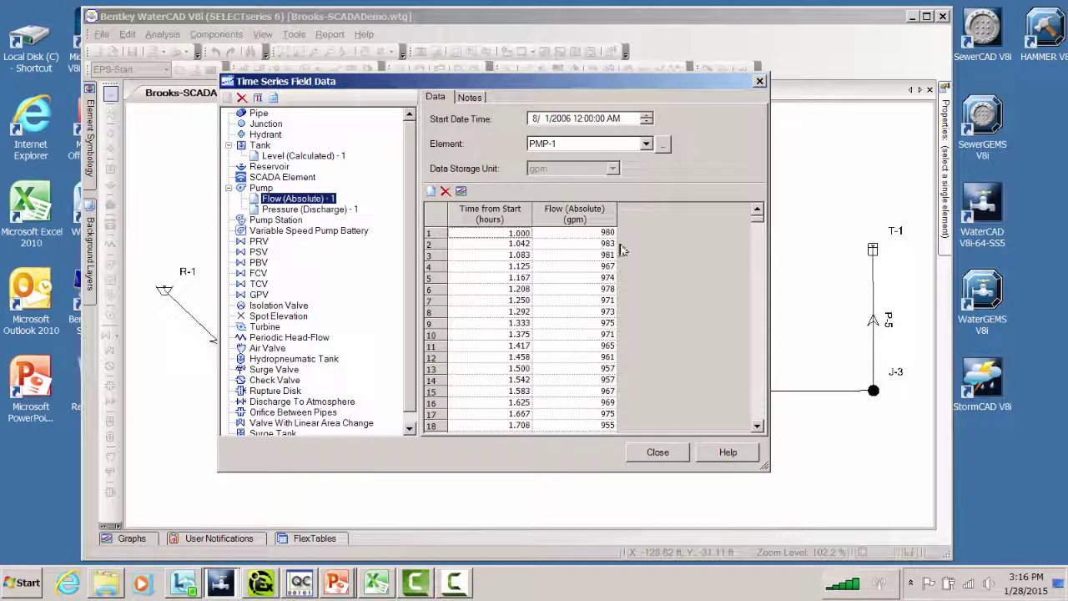
# Step: Close the field data manager and graph PMP-1's EPS-Start Flow (Total) with default series
pyautogui.click(658, 453)
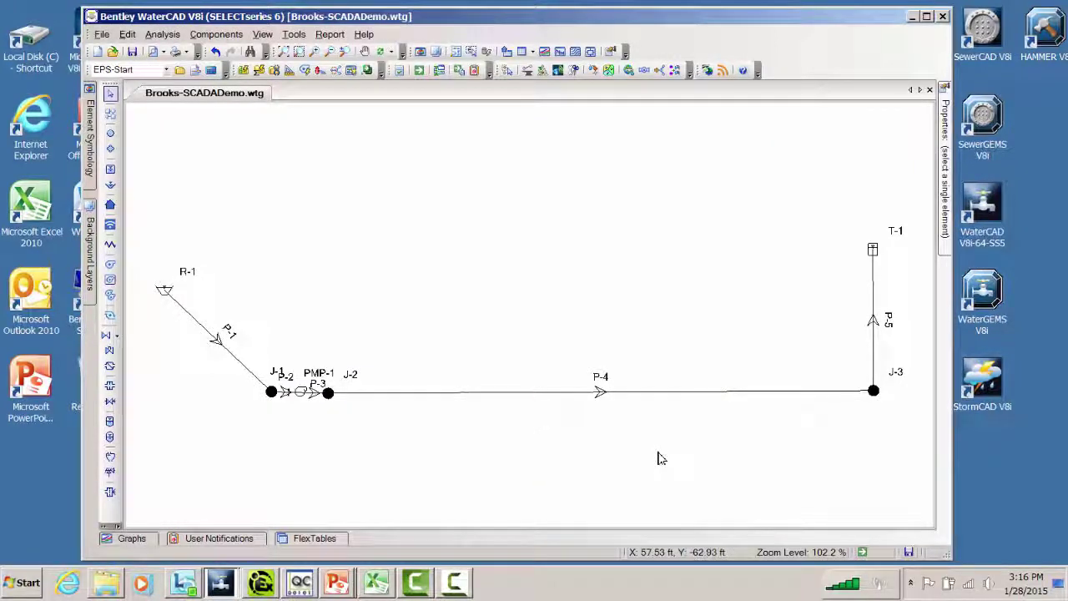
pyautogui.click(306, 397)
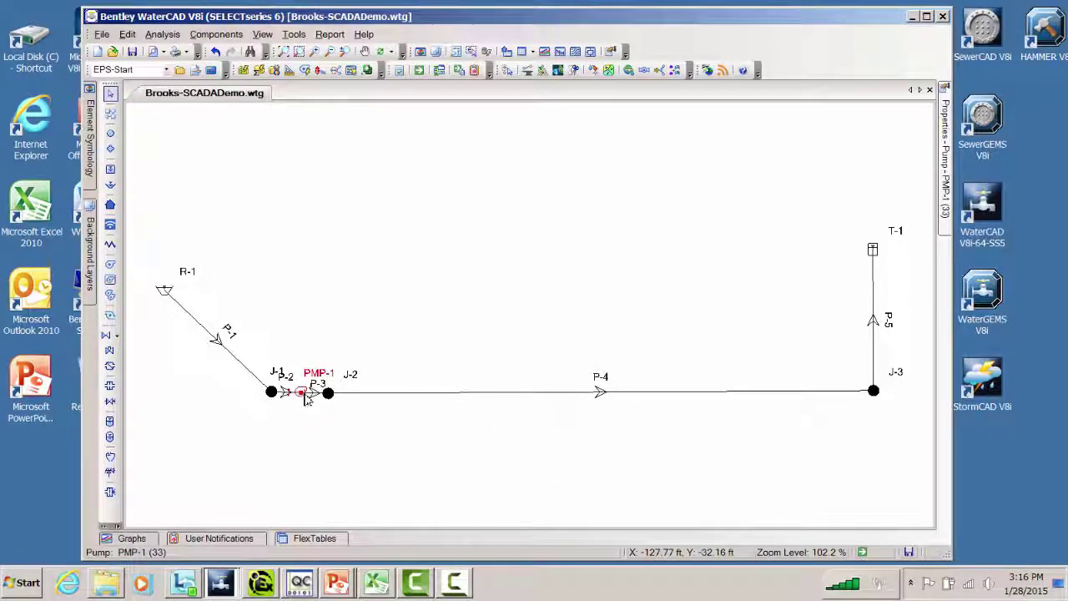
pyautogui.rightClick(306, 398)
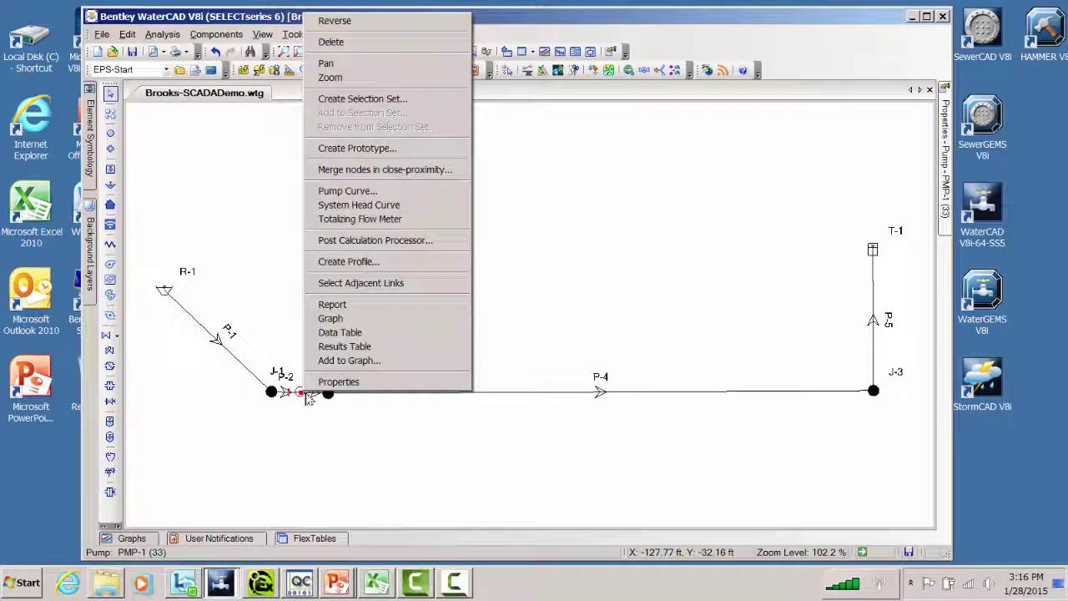
pyautogui.click(332, 319)
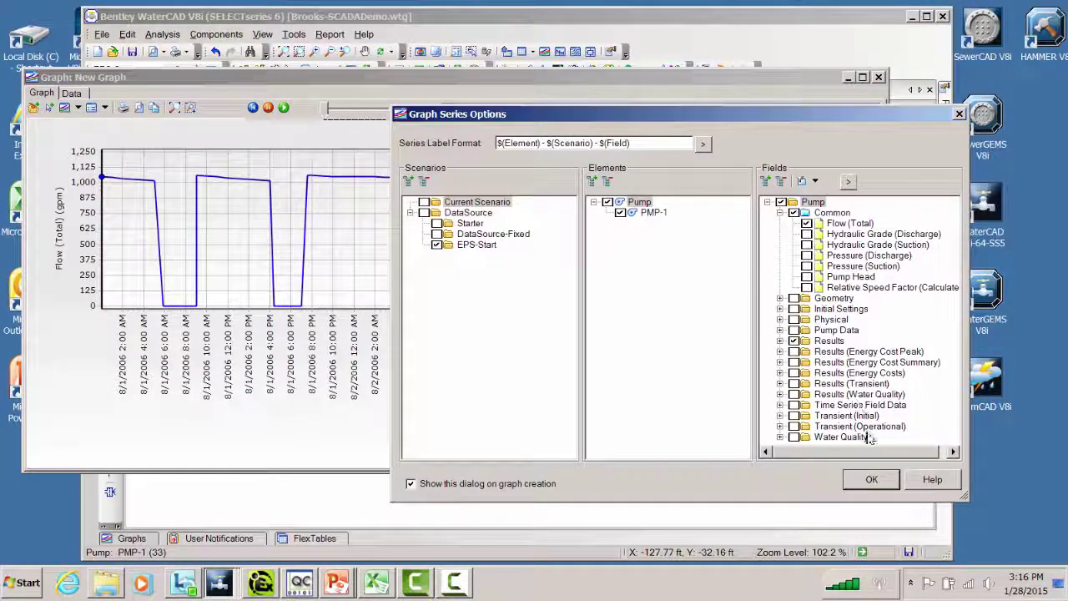
pyautogui.click(872, 482)
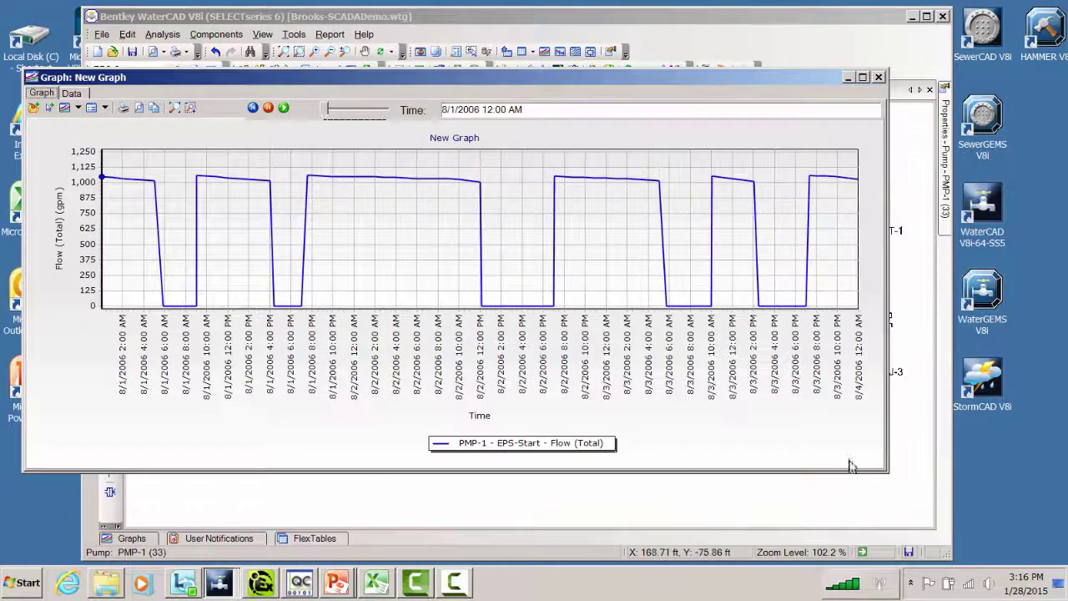
# Step: Add measured Flow (Absolute) - 1 to the PMP-1 graph, then return to the network drawing
pyautogui.click(79, 109)
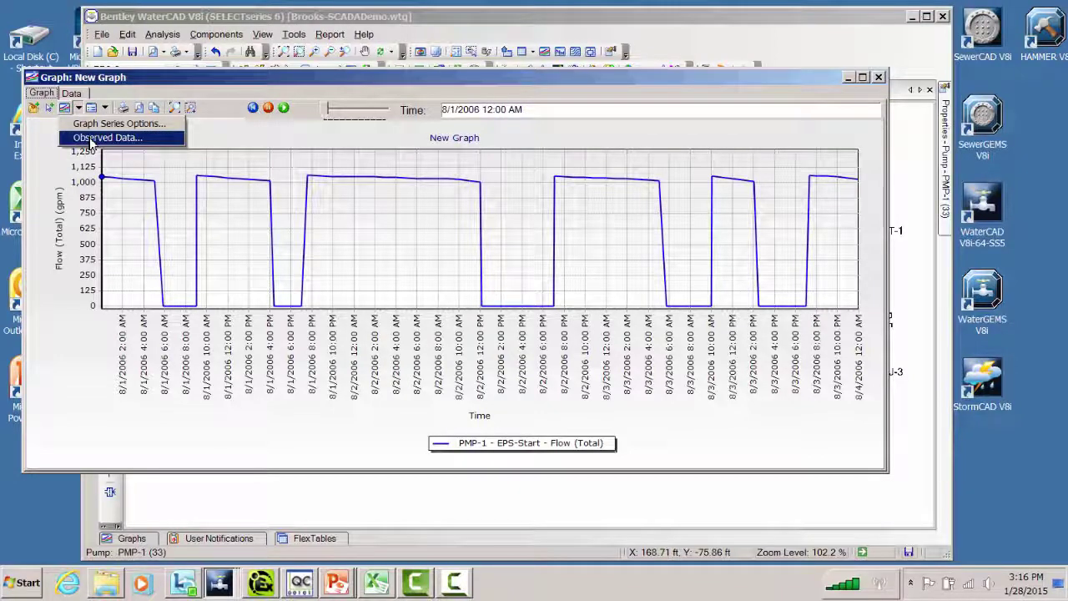
pyautogui.click(117, 124)
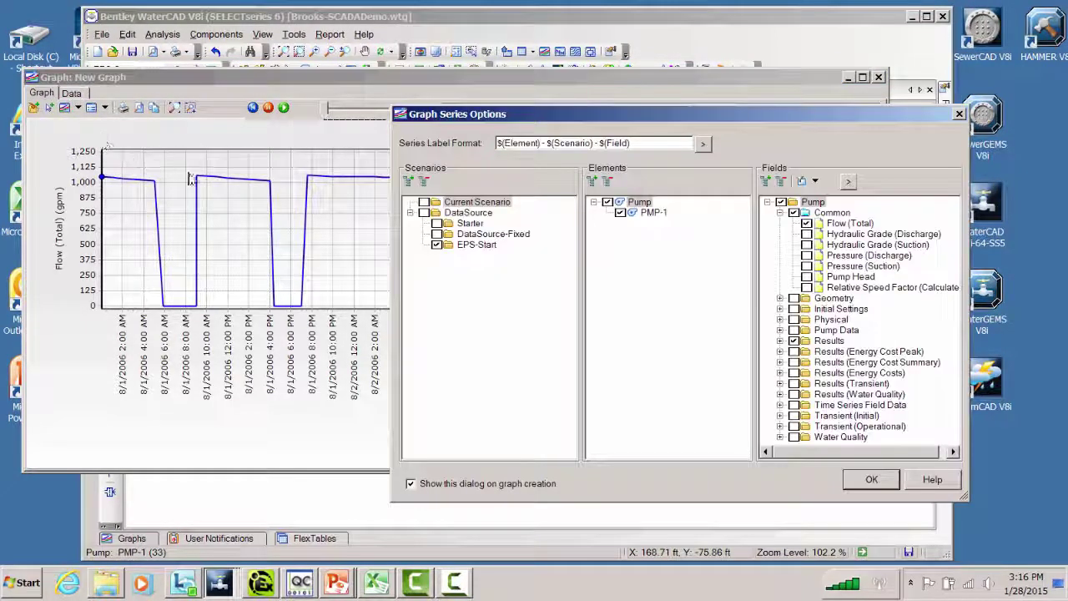
pyautogui.click(782, 406)
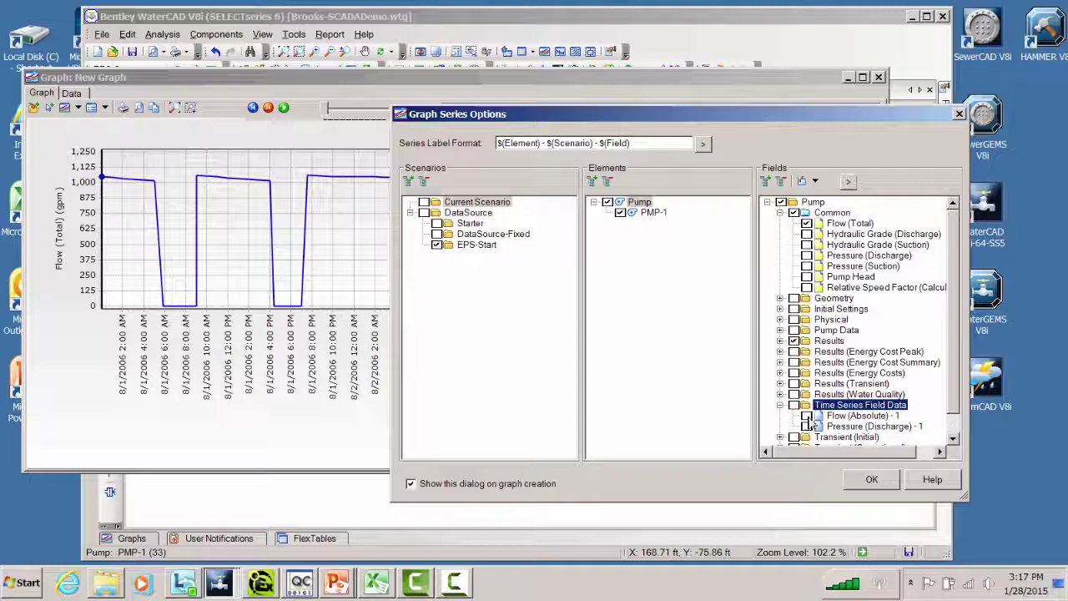
pyautogui.click(870, 480)
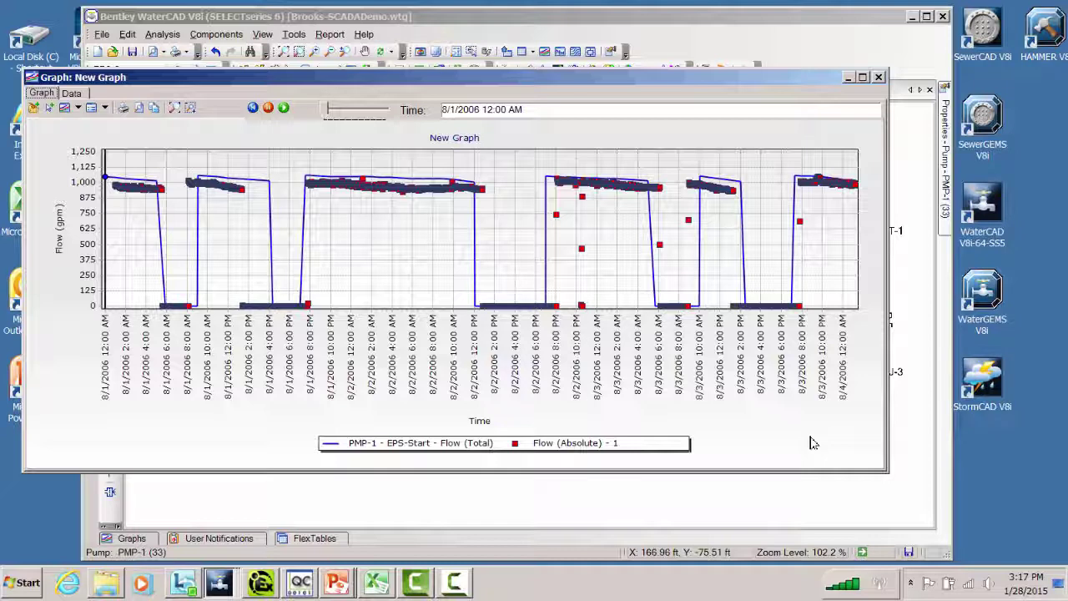
pyautogui.click(892, 322)
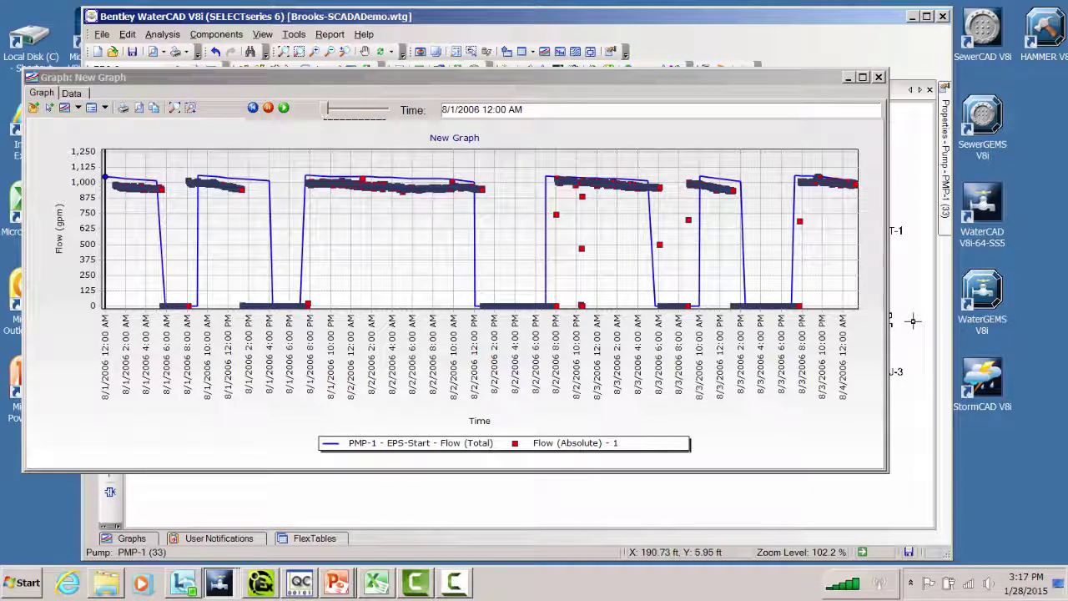
pyautogui.click(849, 78)
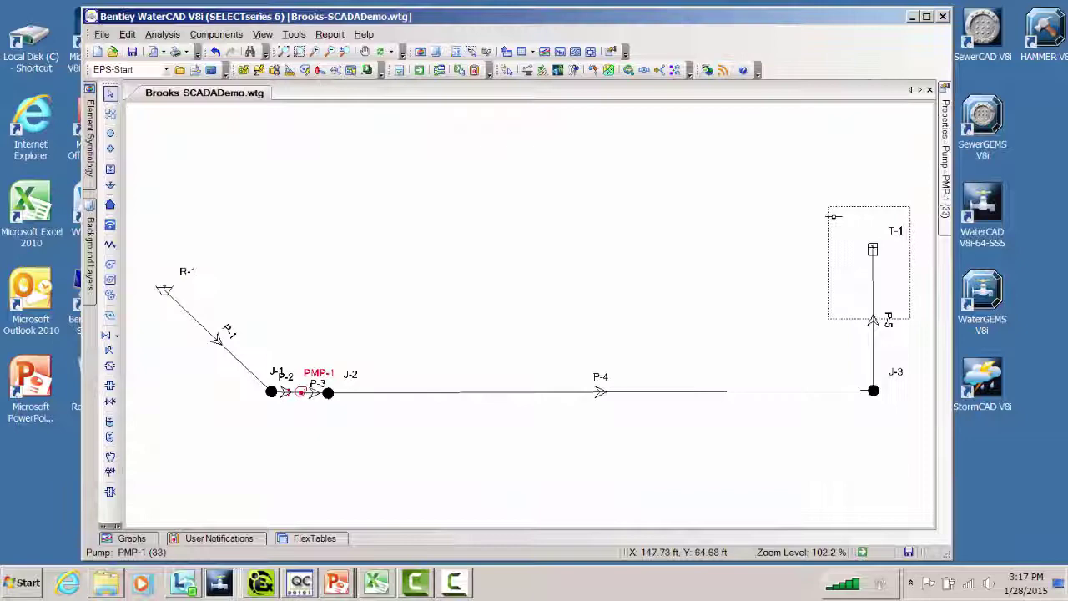
# Step: Graph tank T-1's EPS-Start Hydraulic Grade together with its measured Level (Calculated) - 1 series
pyautogui.rightClick(873, 249)
pyautogui.click(903, 492)
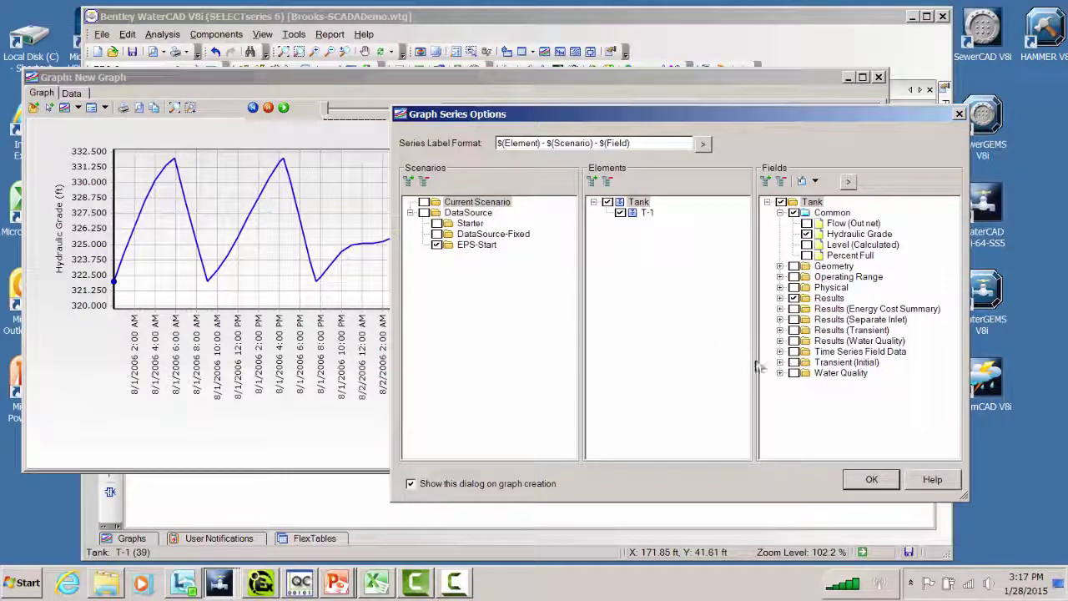
pyautogui.click(779, 351)
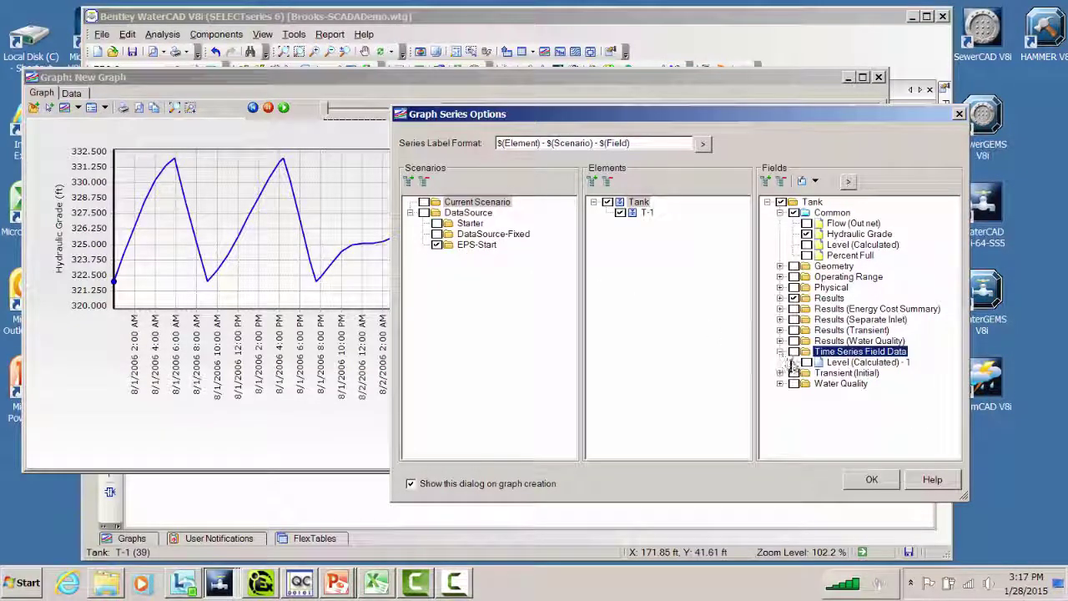
pyautogui.click(806, 363)
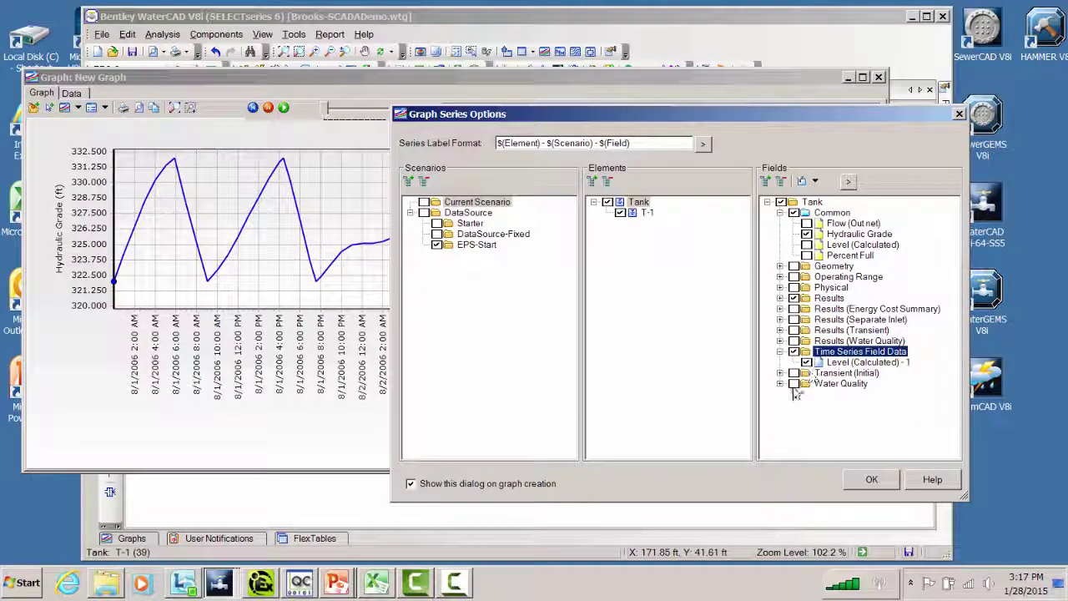
pyautogui.click(870, 481)
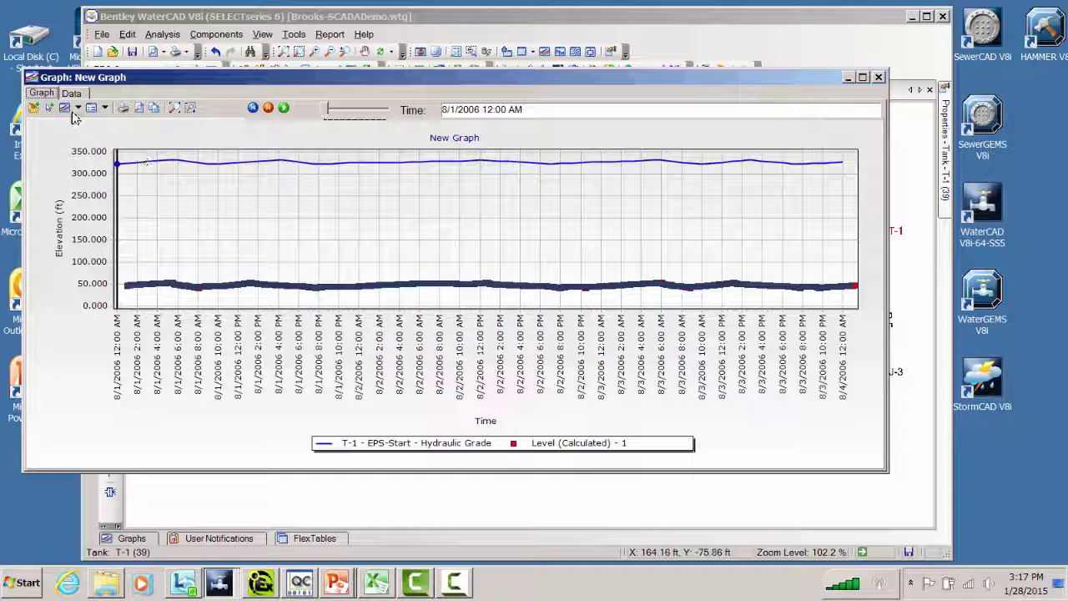
pyautogui.click(65, 110)
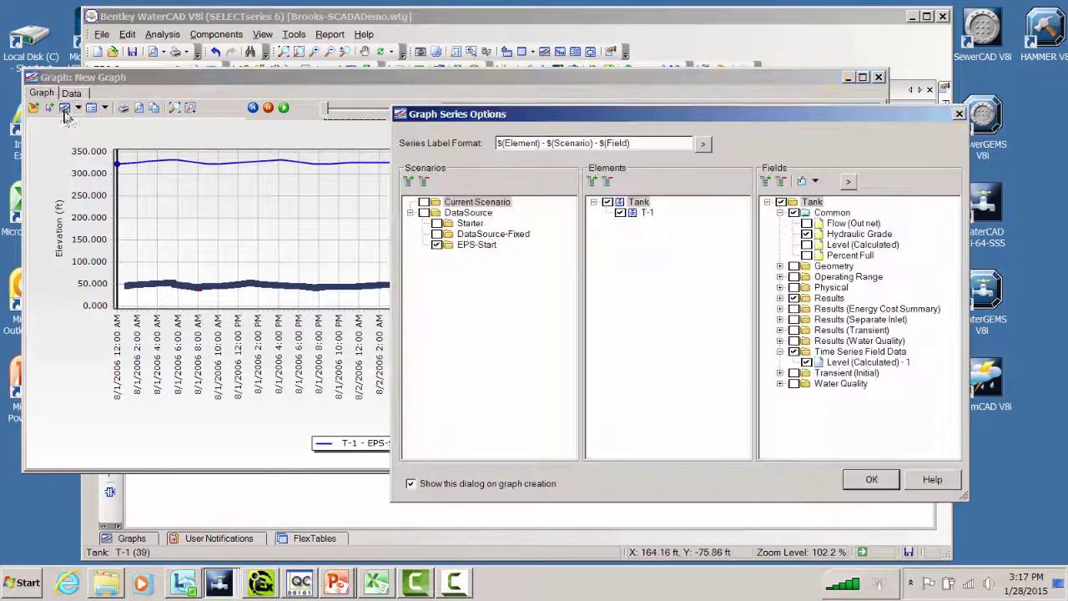
# Step: Replace Hydraulic Grade with modelled Level (Calculated) on the T-1 graph, tracking 41–55 ft
pyautogui.click(808, 236)
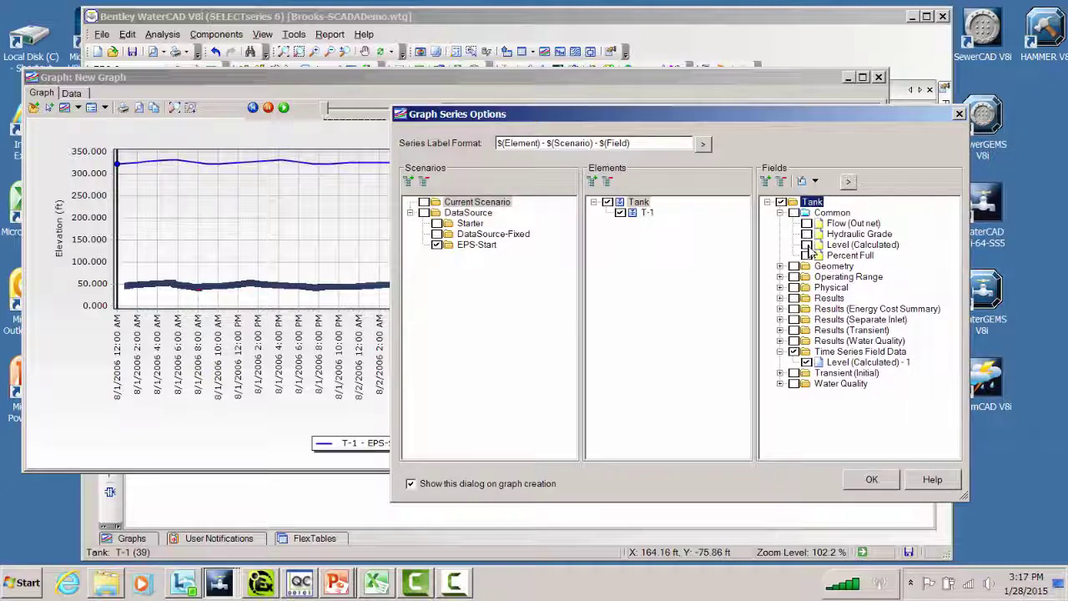
pyautogui.click(806, 246)
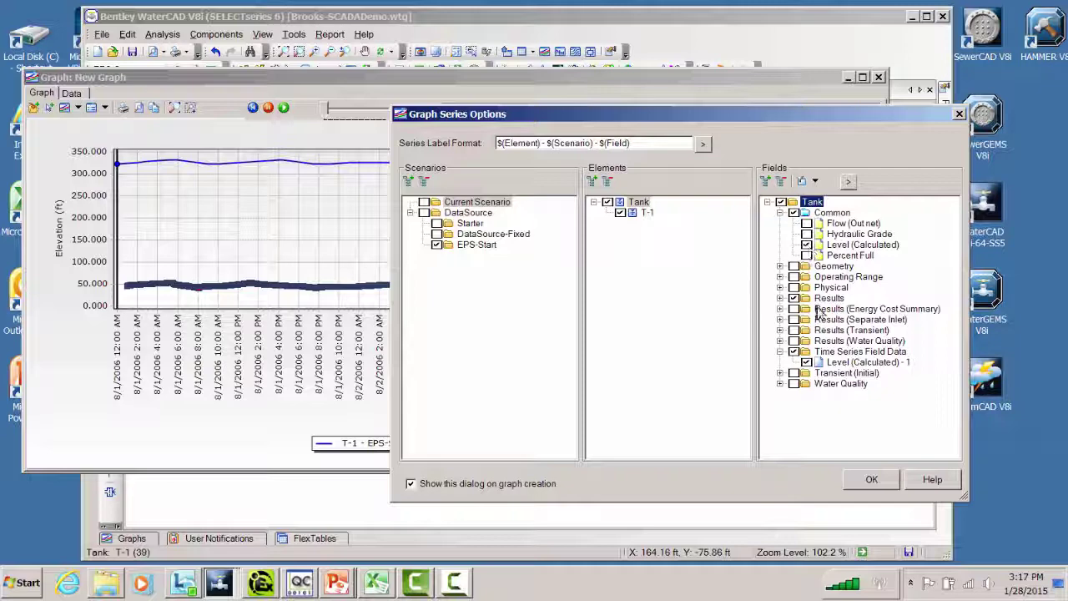
pyautogui.click(871, 480)
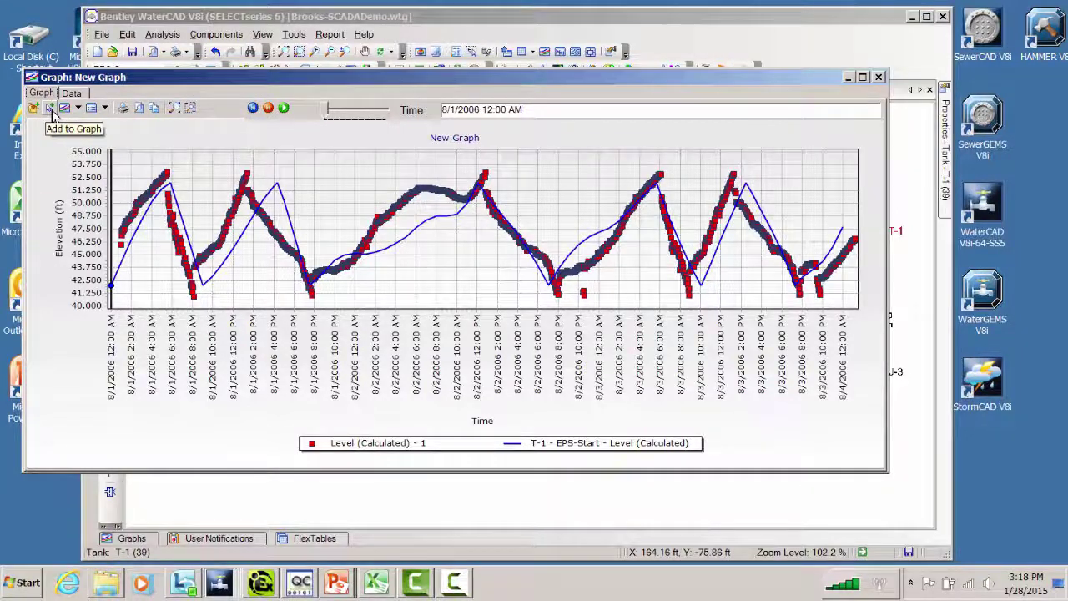
# Step: Add pump PMP-1 to the tank graph so its EPS-Start Flow (Total) is plotted
pyautogui.click(51, 111)
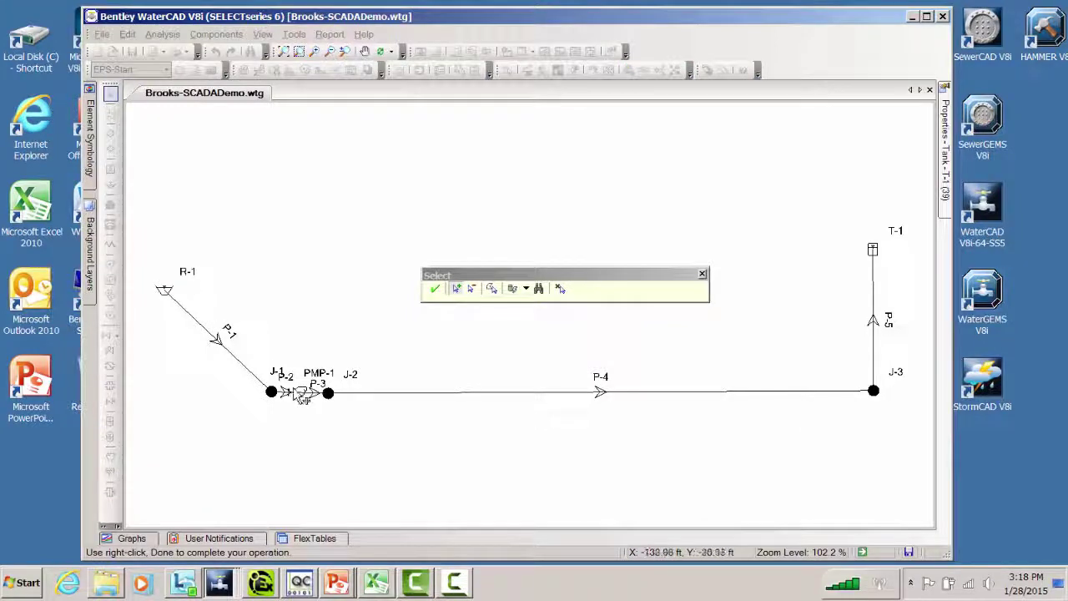
pyautogui.click(302, 390)
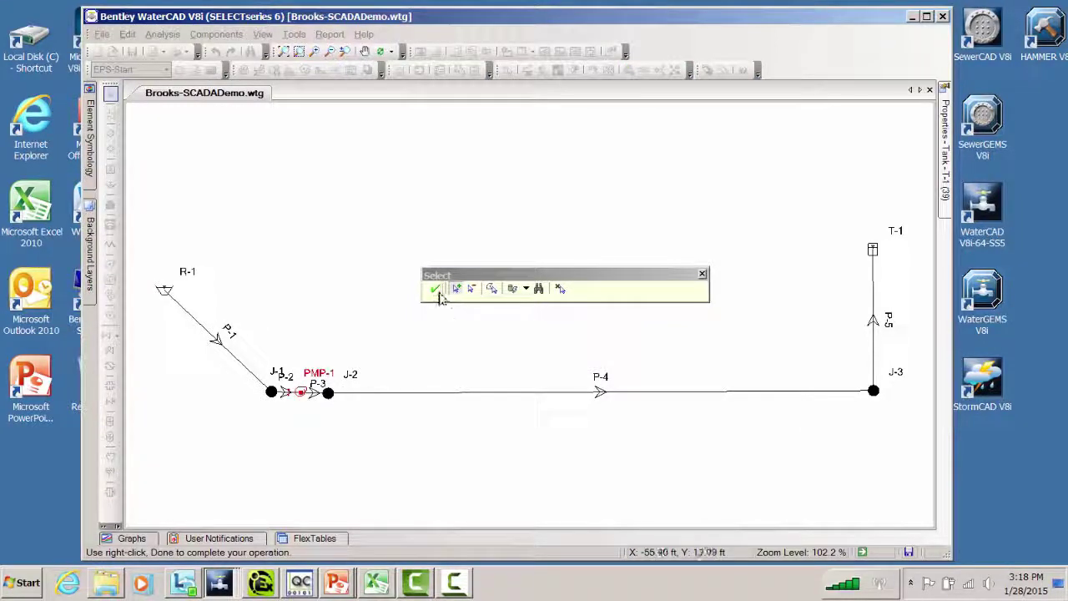
pyautogui.click(436, 290)
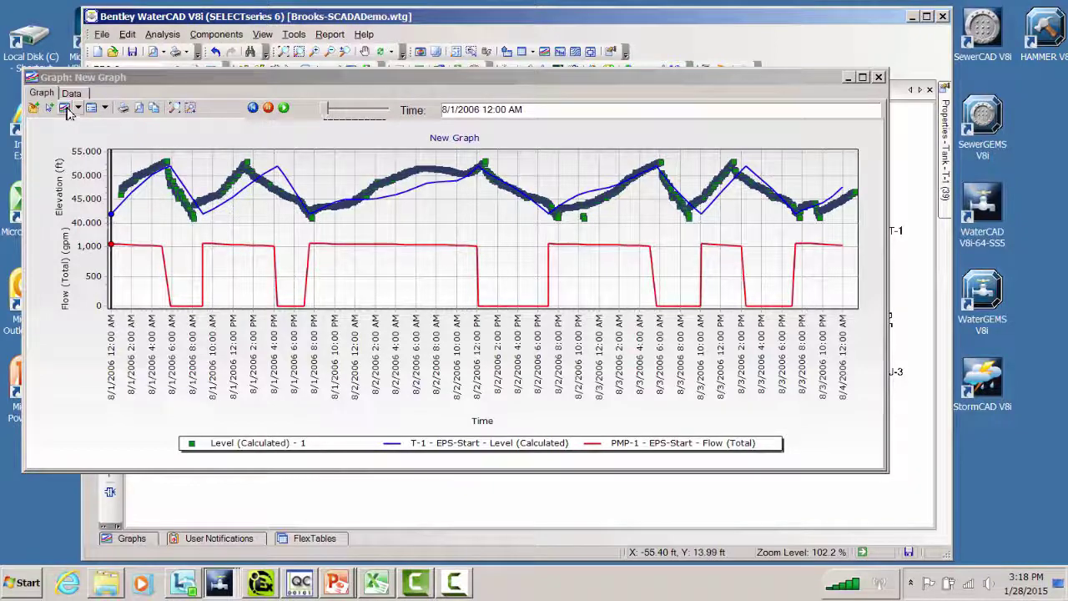
# Step: Include PMP-1's measured Flow (Absolute) - 1 series in the combined graph
pyautogui.click(64, 107)
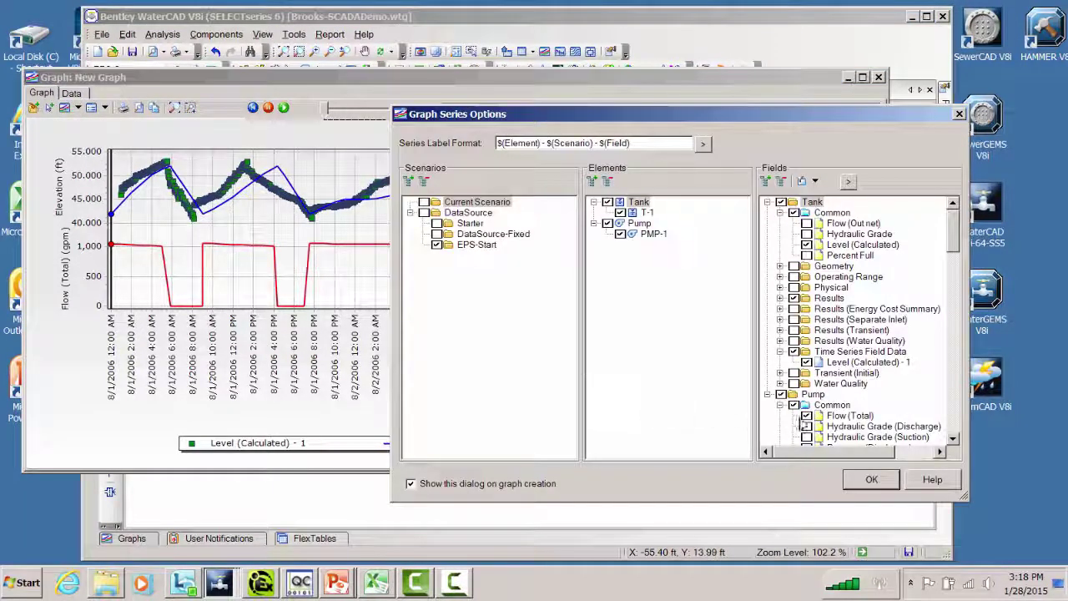
pyautogui.moveTo(956, 242); pyautogui.dragTo(961, 426)
pyautogui.scroll(1, 876, 367)
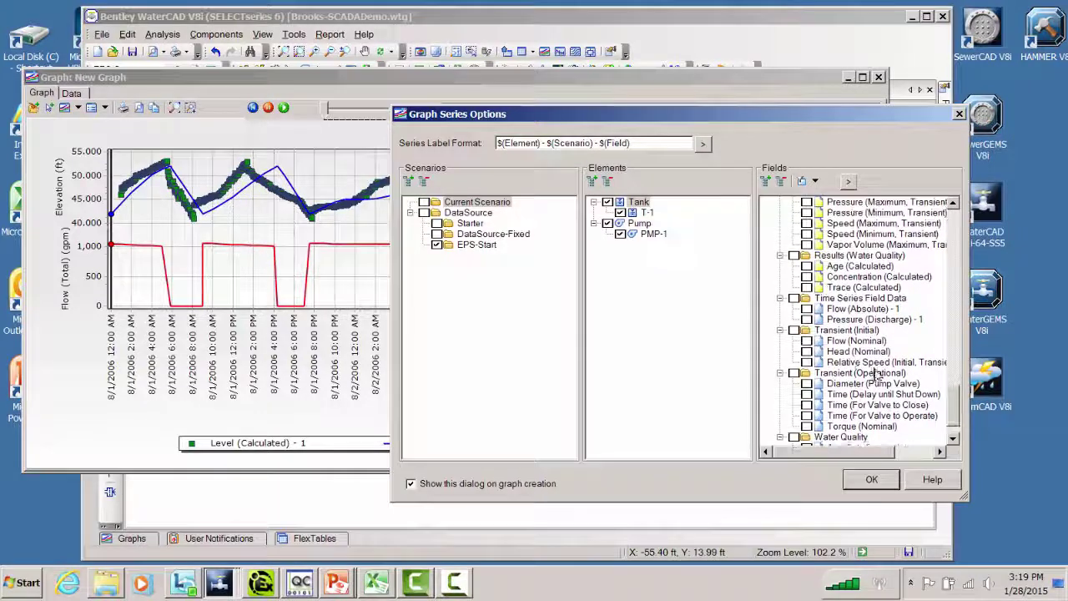
pyautogui.click(807, 309)
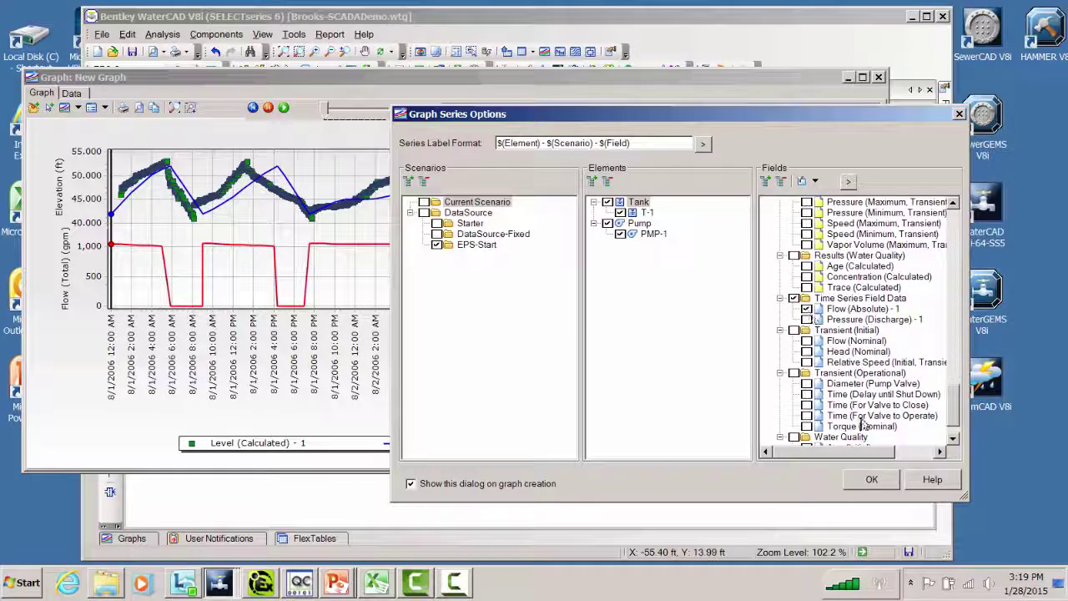
pyautogui.click(871, 479)
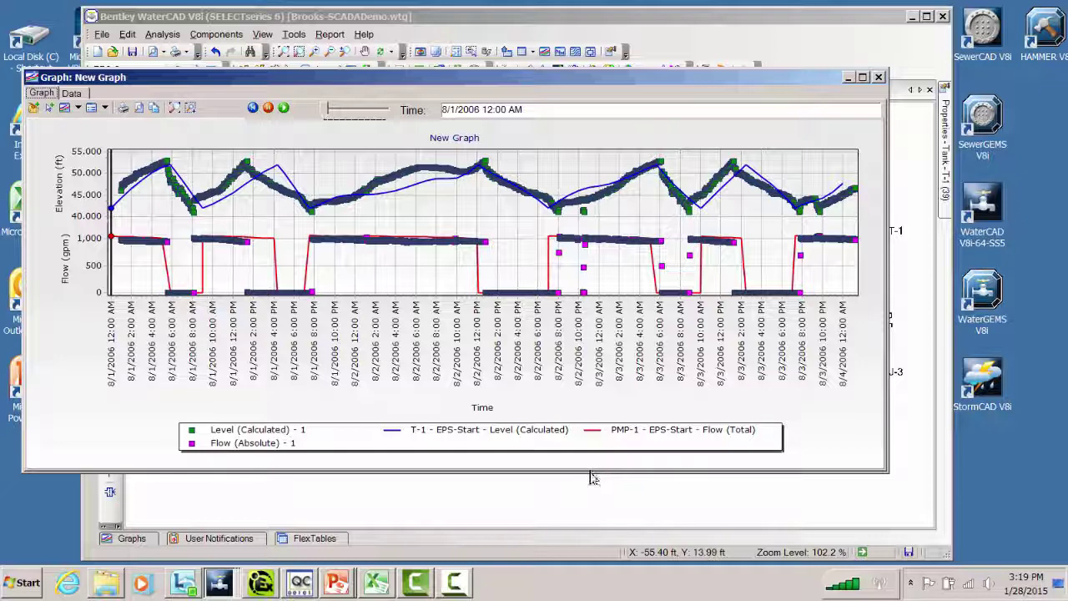
# Step: Stretch the graph window taller and open Chart Options for the combined graph
pyautogui.moveTo(589, 472); pyautogui.dragTo(586, 534)
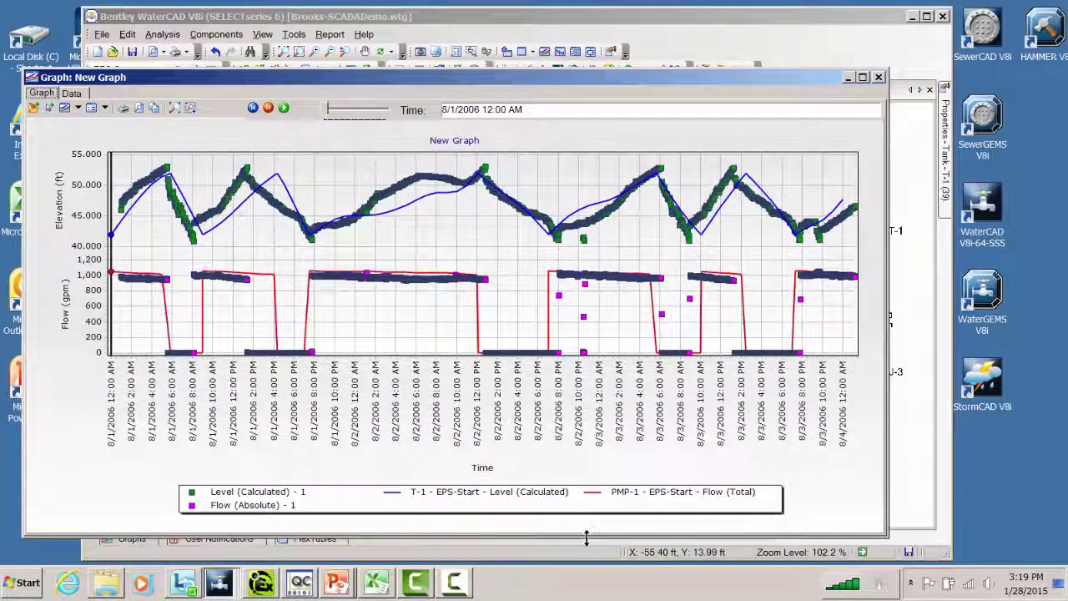
pyautogui.click(92, 109)
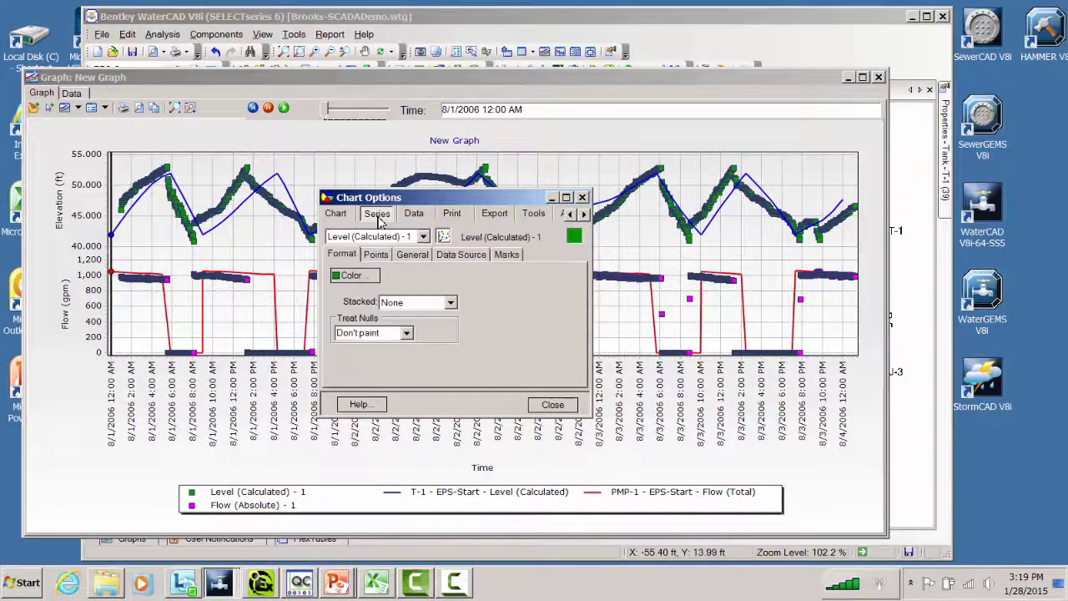
# Step: Plot the Level (Calculated) - 1 series points as circles of width 2 and height 2
pyautogui.click(377, 215)
pyautogui.click(377, 256)
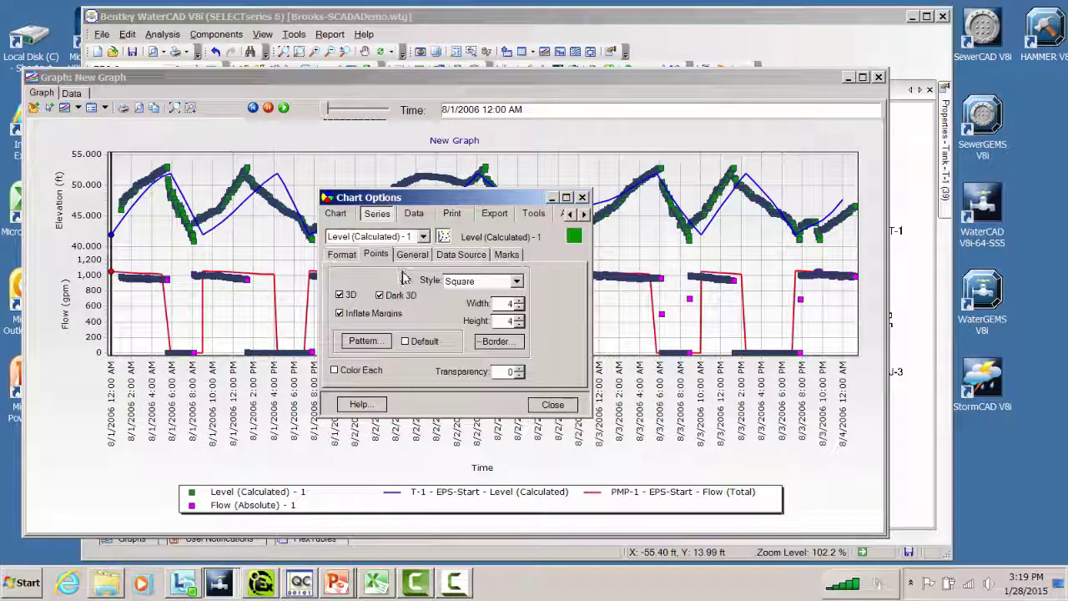
pyautogui.click(515, 282)
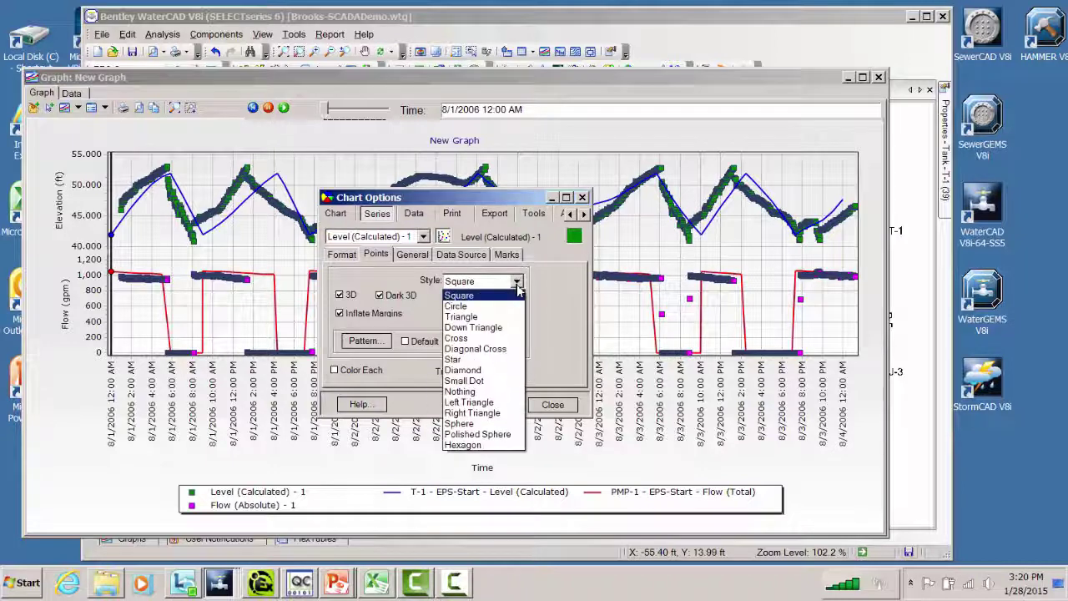
pyautogui.click(480, 307)
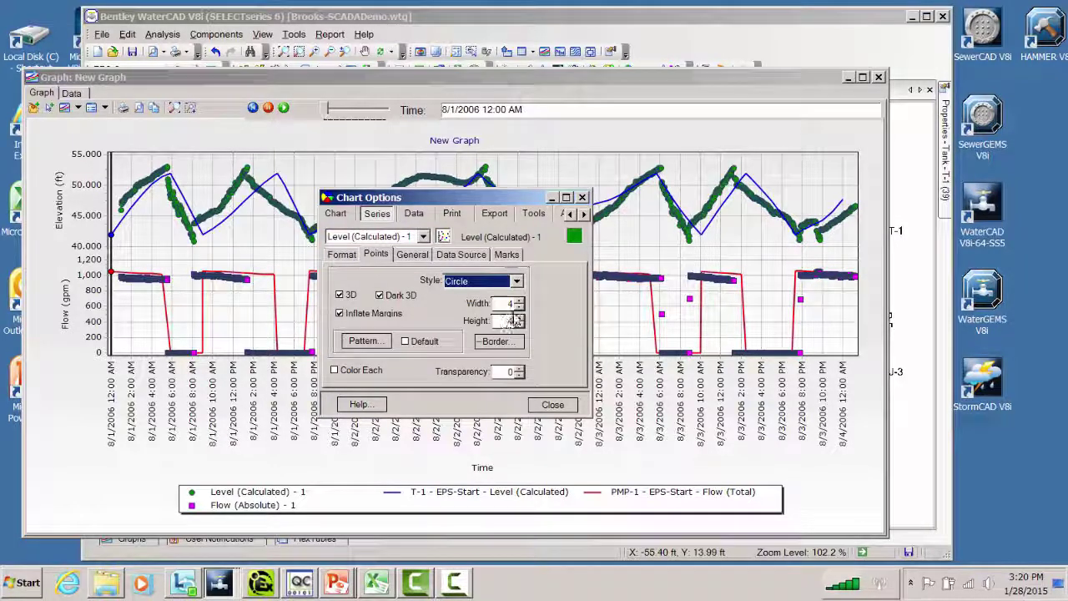
pyautogui.click(519, 307)
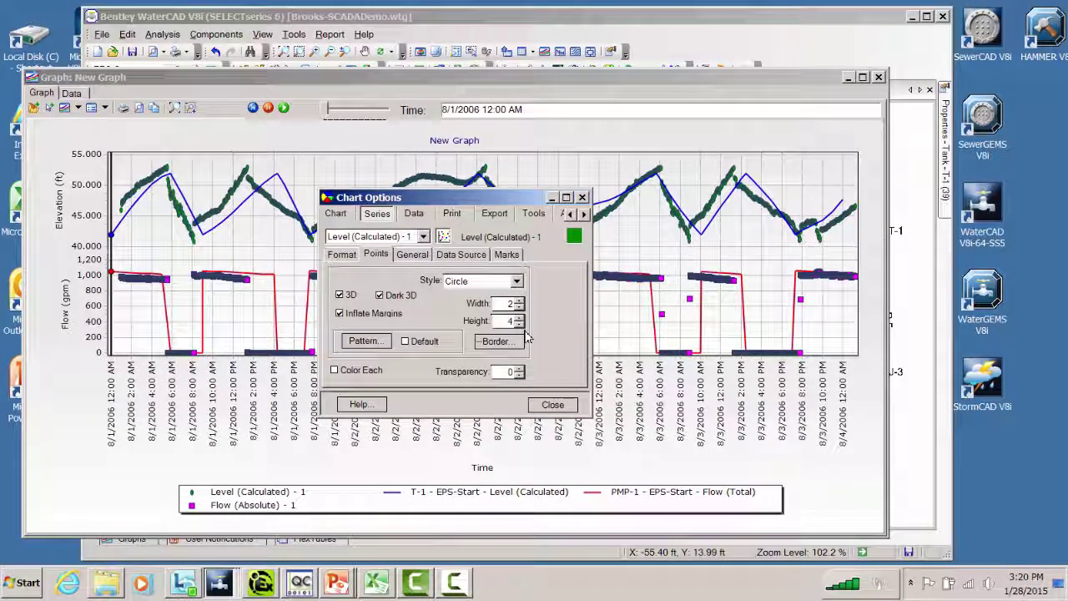
pyautogui.doubleClick(519, 324)
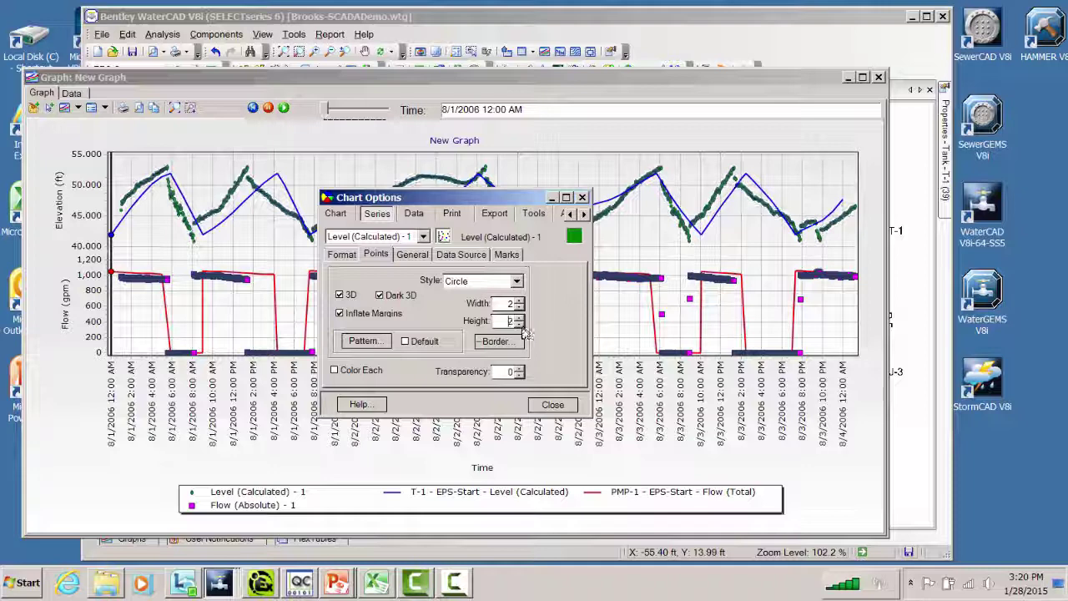
pyautogui.click(552, 405)
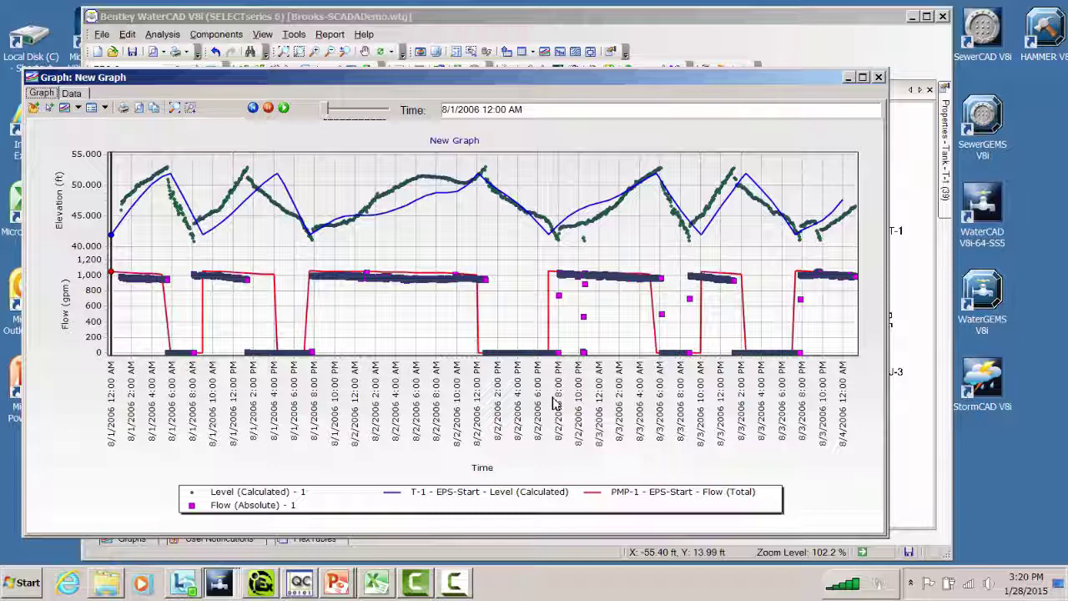
# Step: Change the chart panel background colour to yellow in Chart Options
pyautogui.click(92, 110)
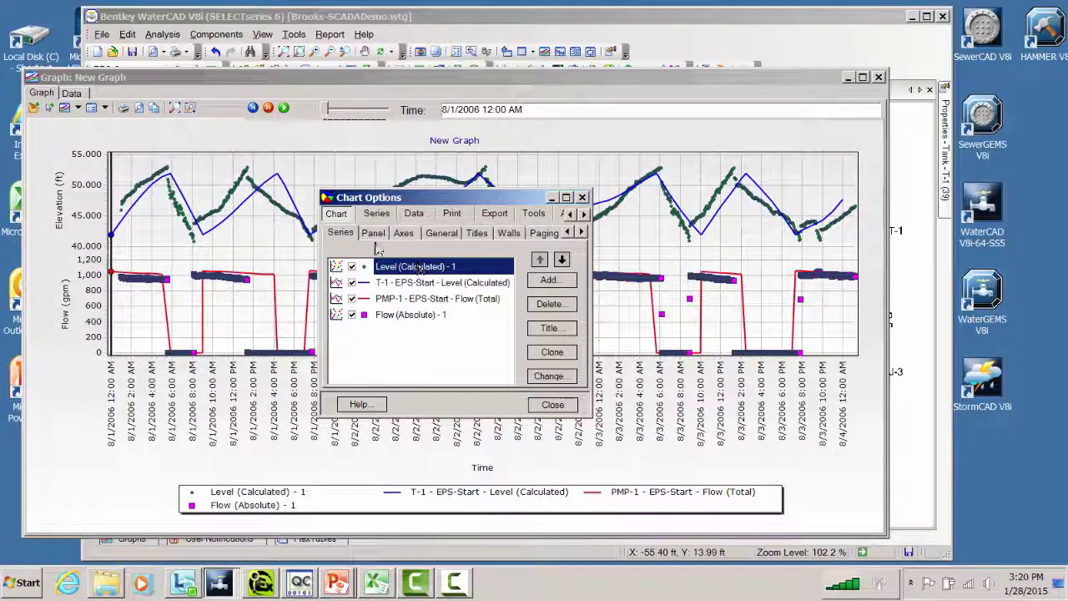
pyautogui.click(374, 234)
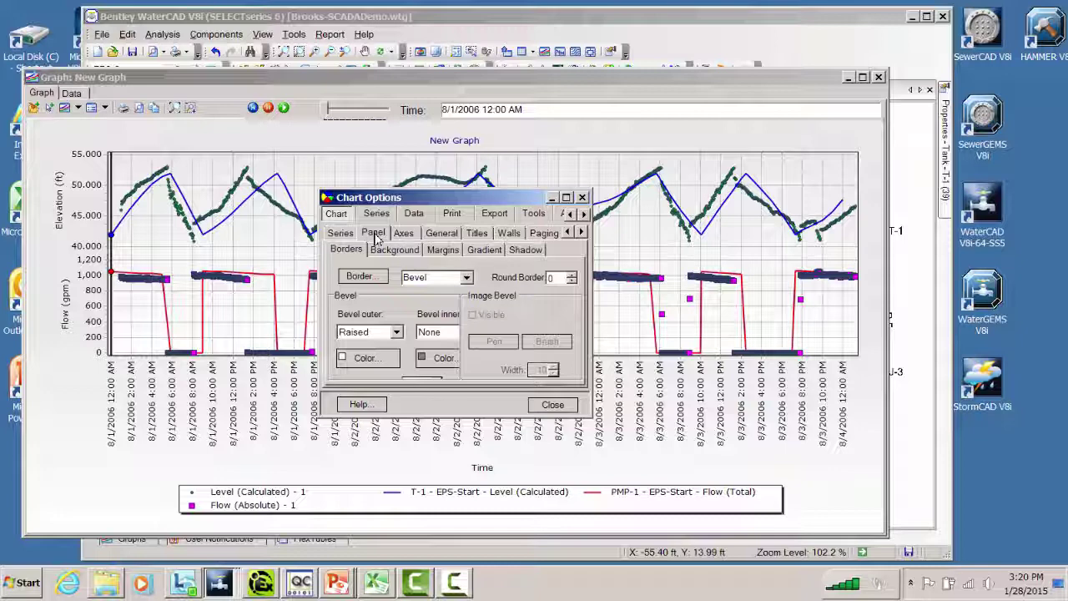
pyautogui.click(386, 251)
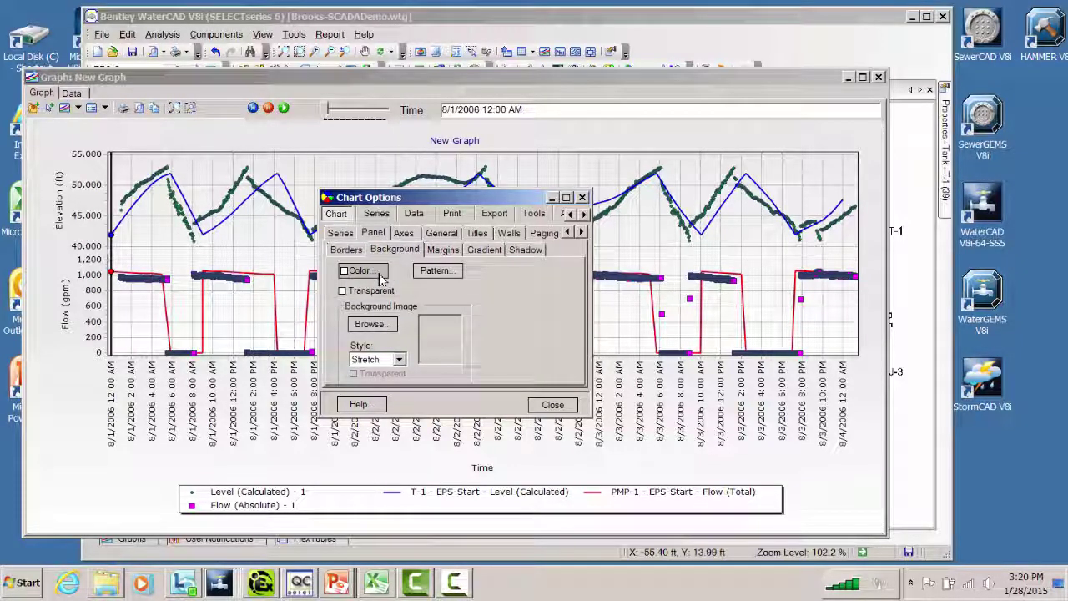
pyautogui.click(377, 272)
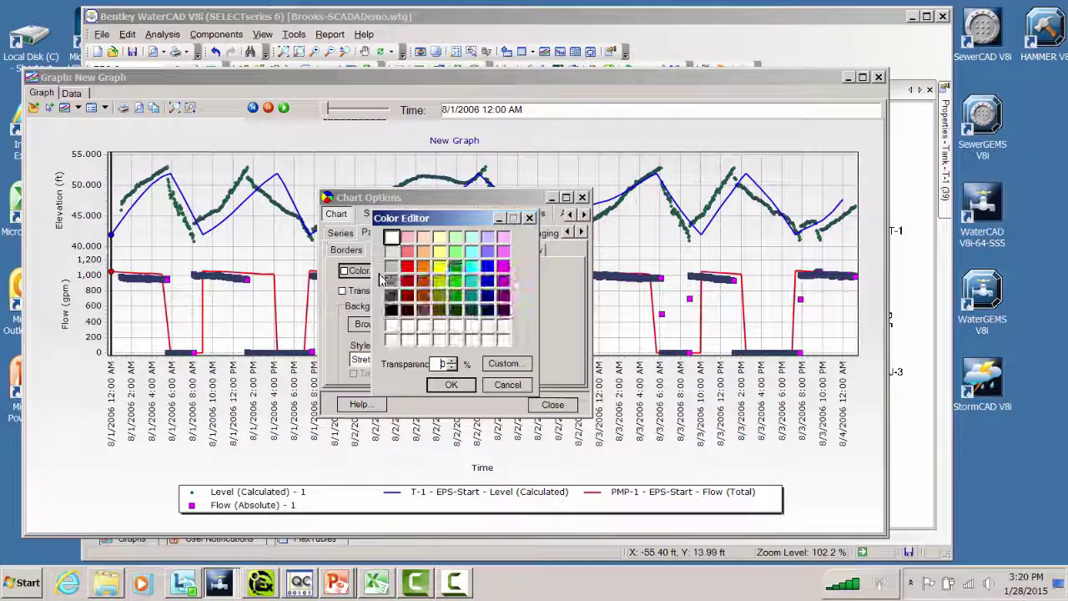
pyautogui.click(439, 268)
pyautogui.click(450, 385)
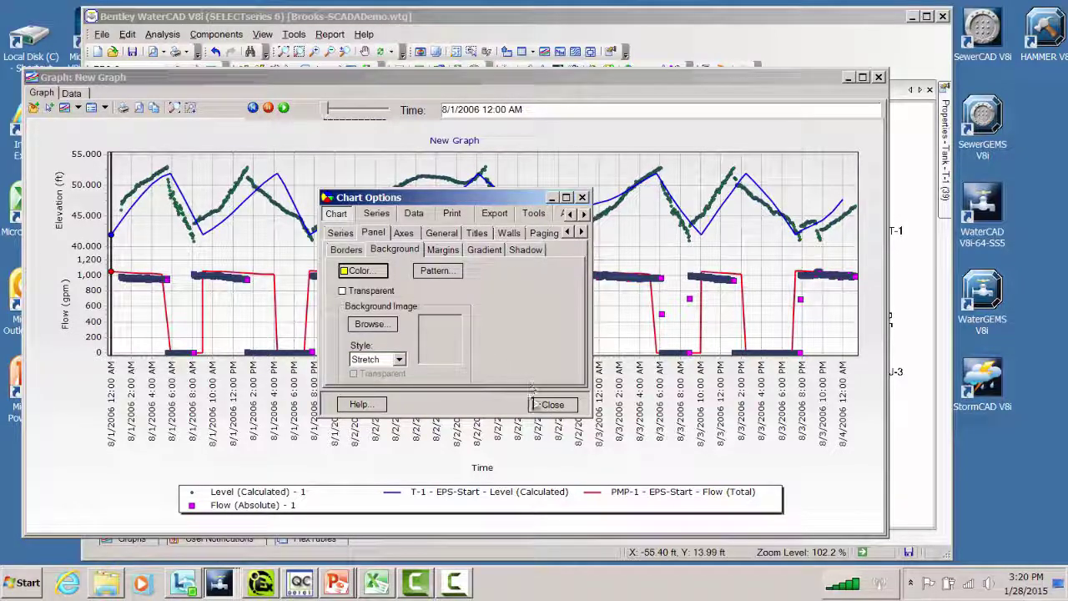
pyautogui.click(546, 405)
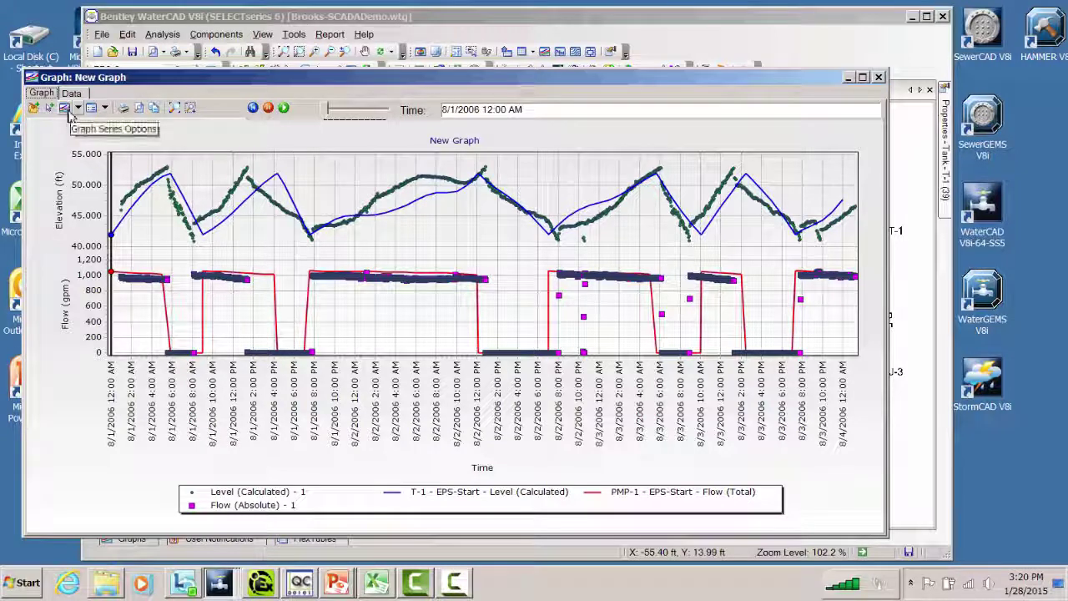
pyautogui.click(66, 110)
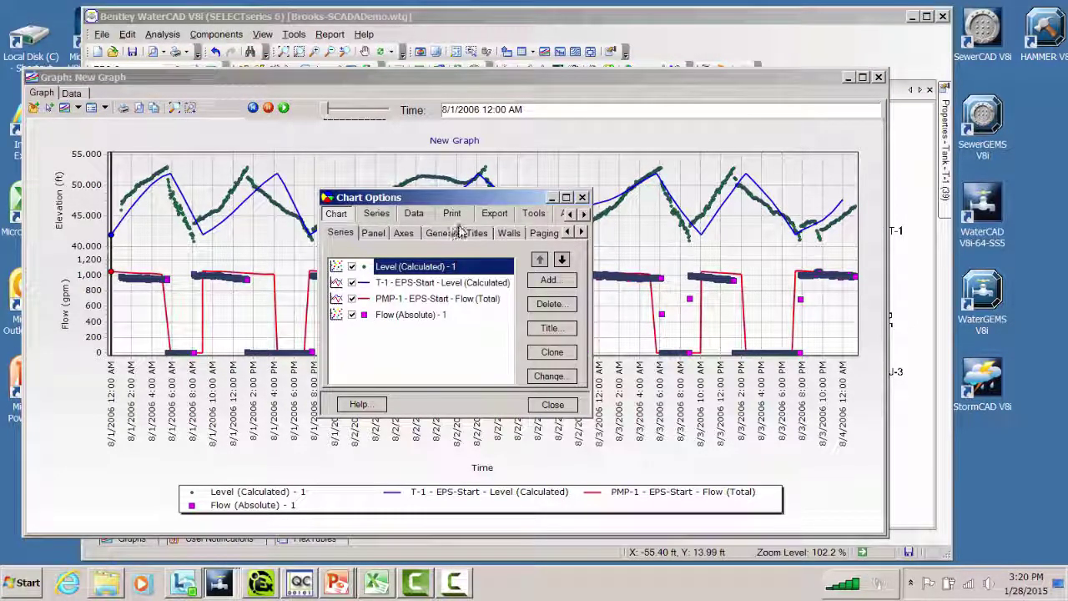
pyautogui.click(495, 214)
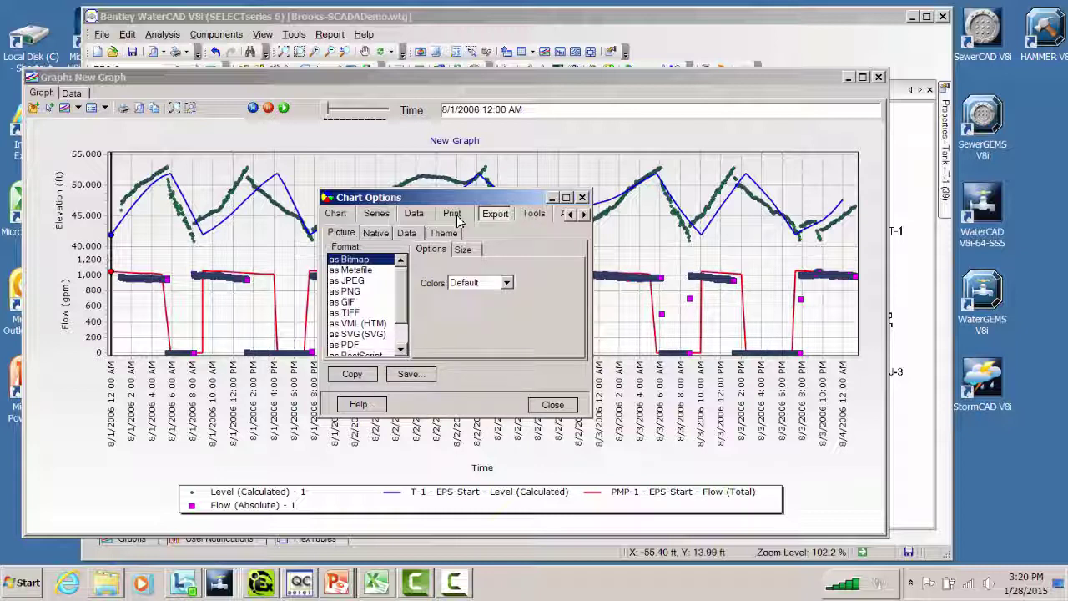
pyautogui.click(415, 214)
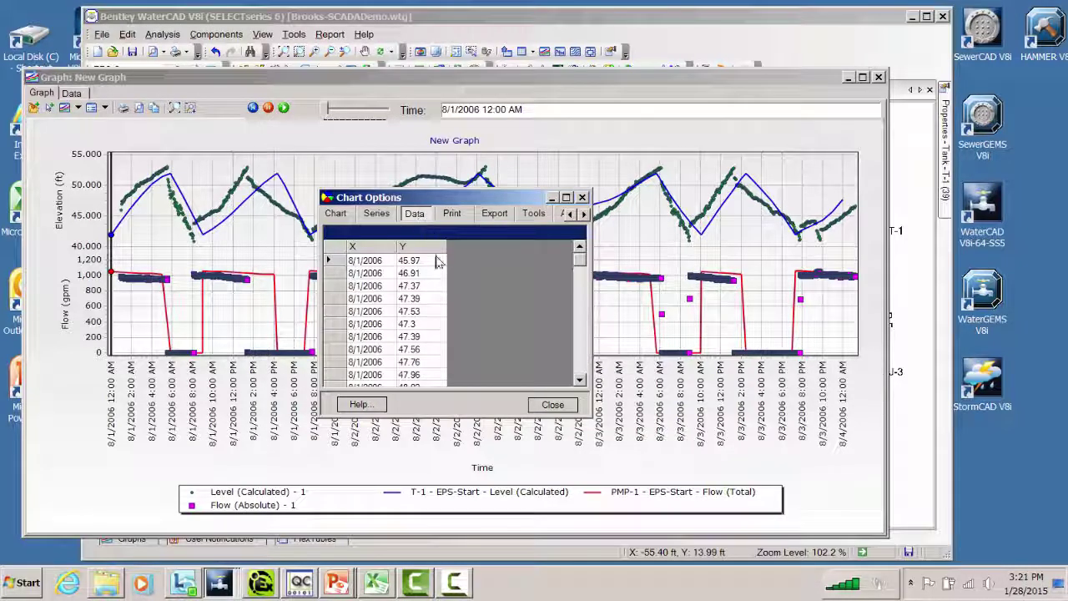
pyautogui.click(552, 405)
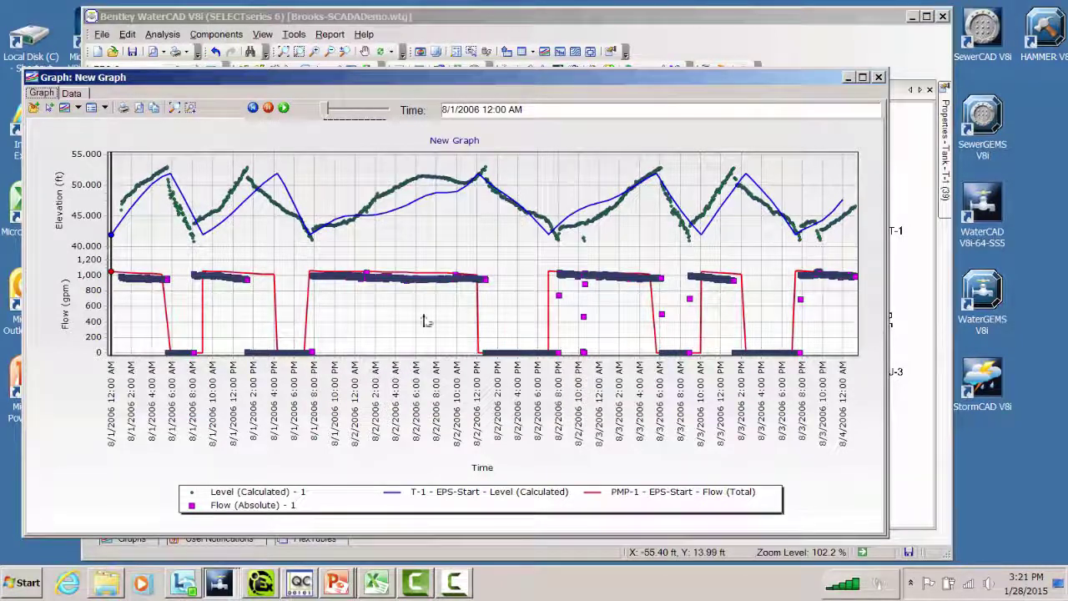
pyautogui.click(79, 96)
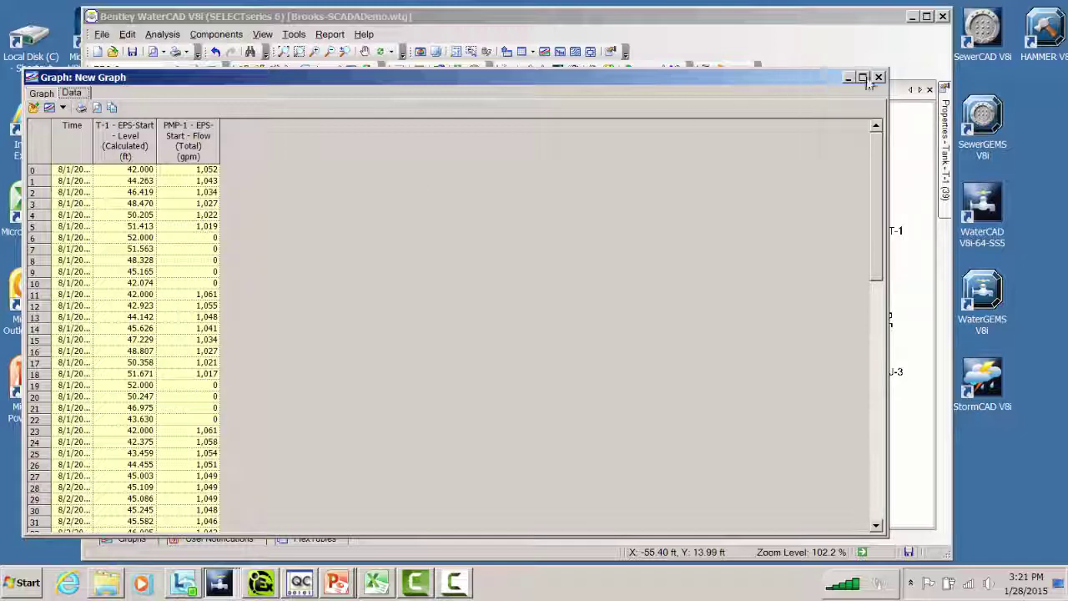
pyautogui.click(40, 94)
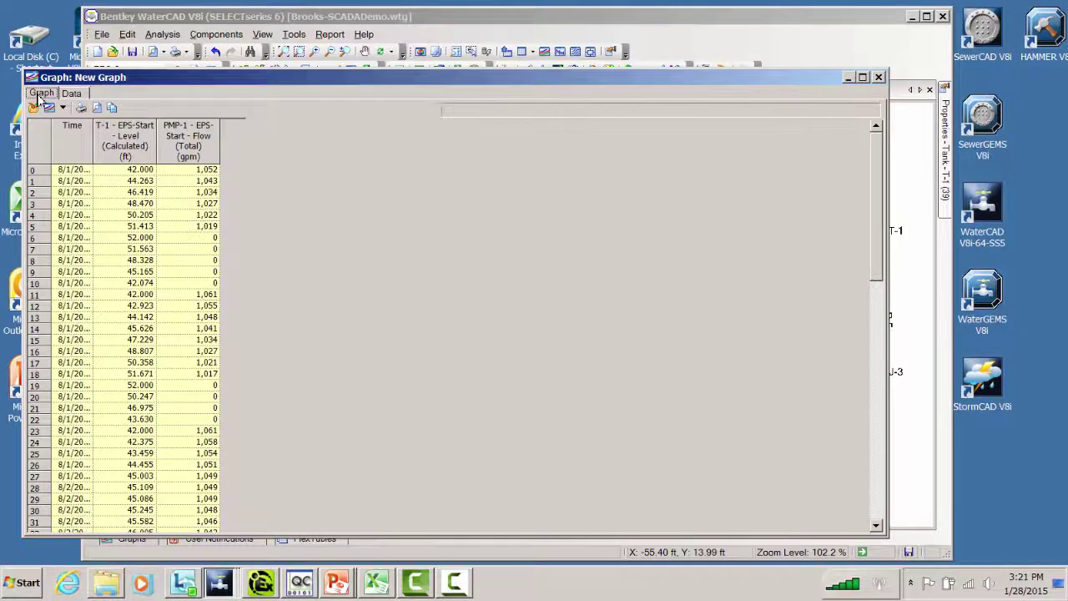